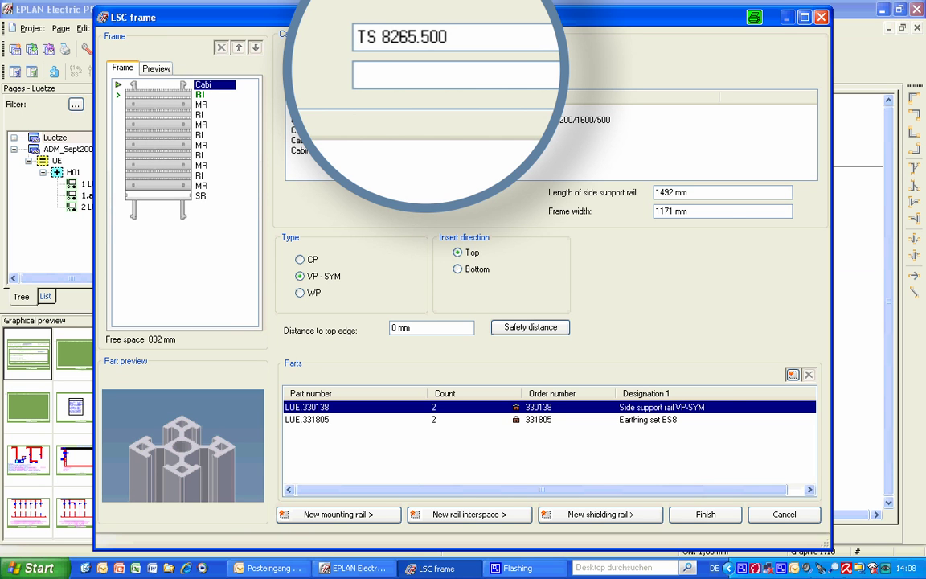
Change the frame's cabinet to part number TS 8604.500 from the cabinet selection
{"action": "left_click", "coordinate": [547, 48]}
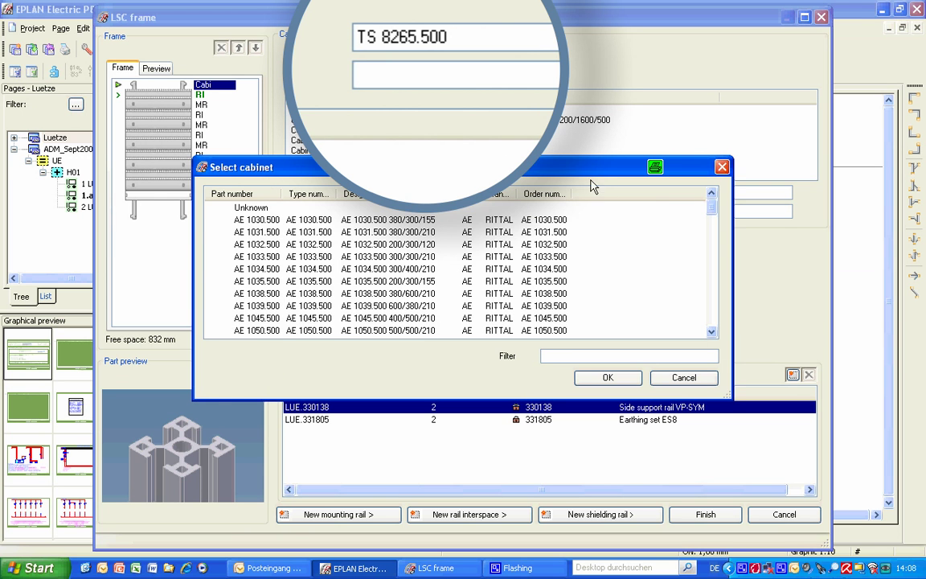
{"action": "left_click", "coordinate": [711, 333]}
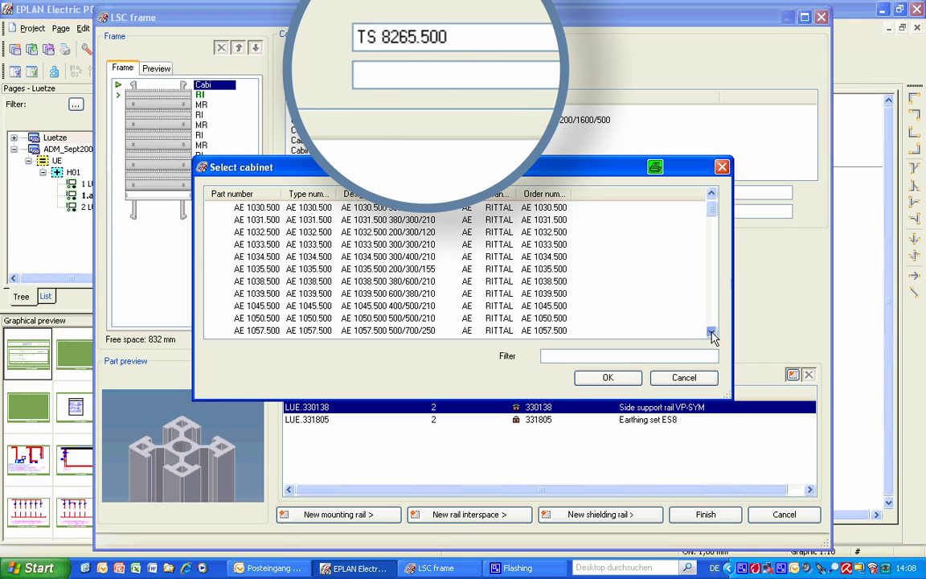
{"action": "left_click", "coordinate": [711, 333]}
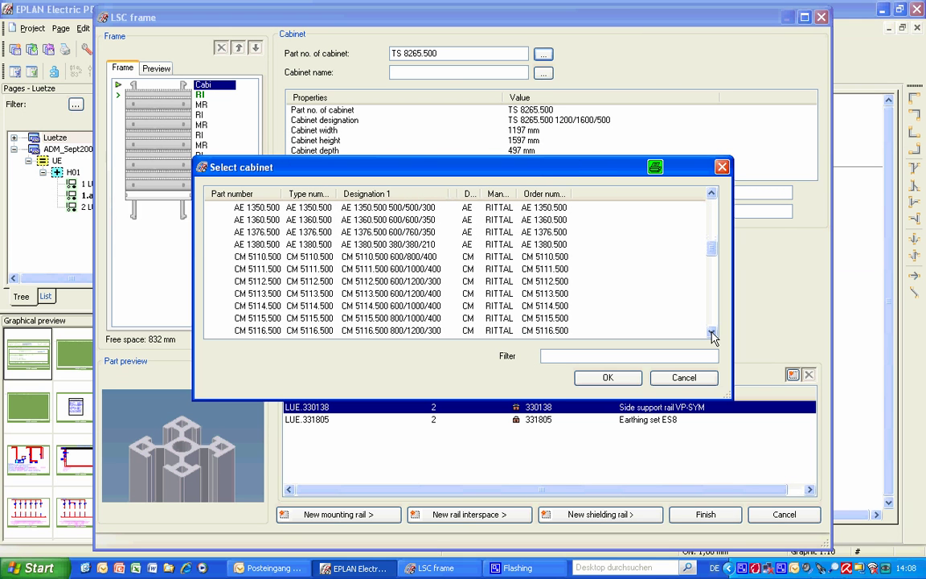
{"action": "left_click", "coordinate": [711, 333]}
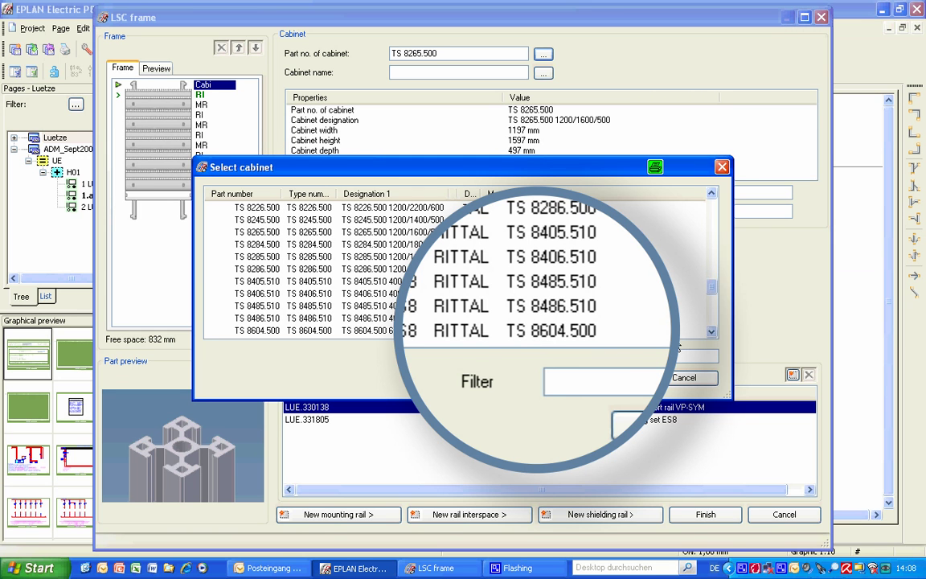
{"action": "left_click", "coordinate": [386, 331]}
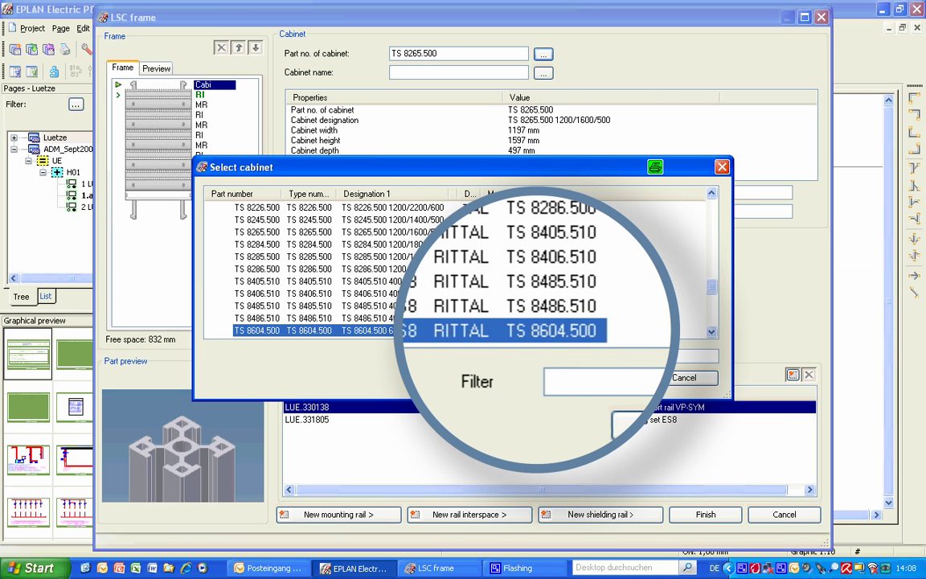
{"action": "left_click", "coordinate": [595, 379]}
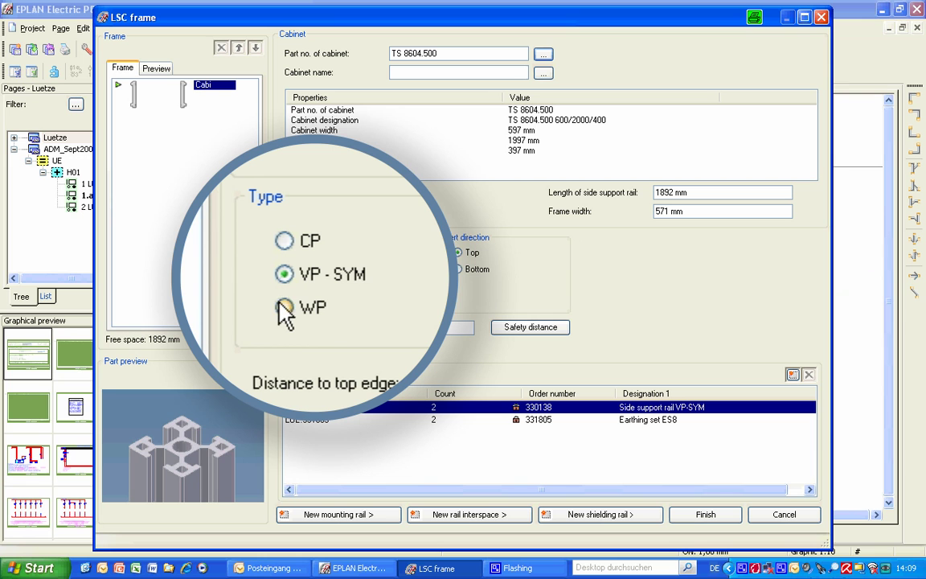
Try the WP and CP types for the side support rail and return to VP-SYM
{"action": "left_click", "coordinate": [283, 312]}
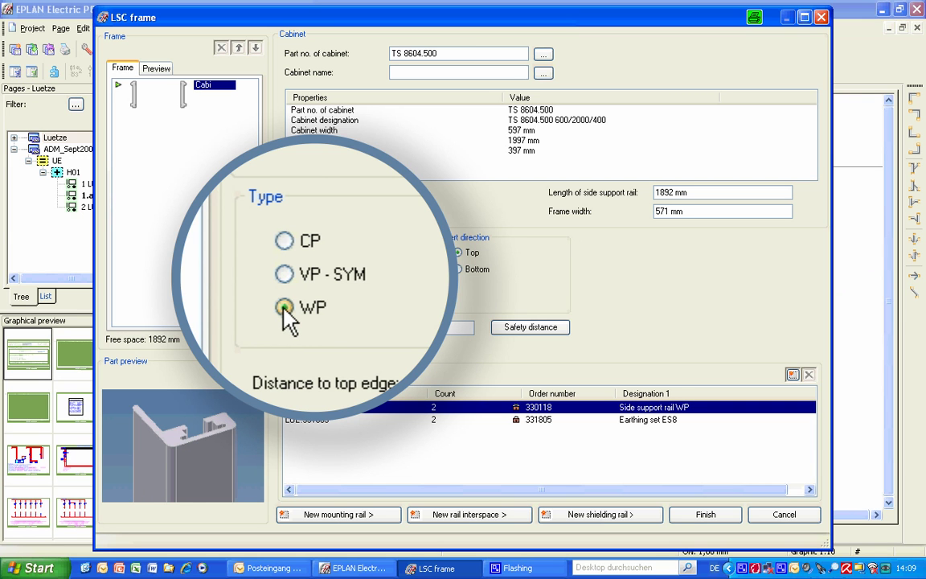
{"action": "left_click", "coordinate": [299, 260]}
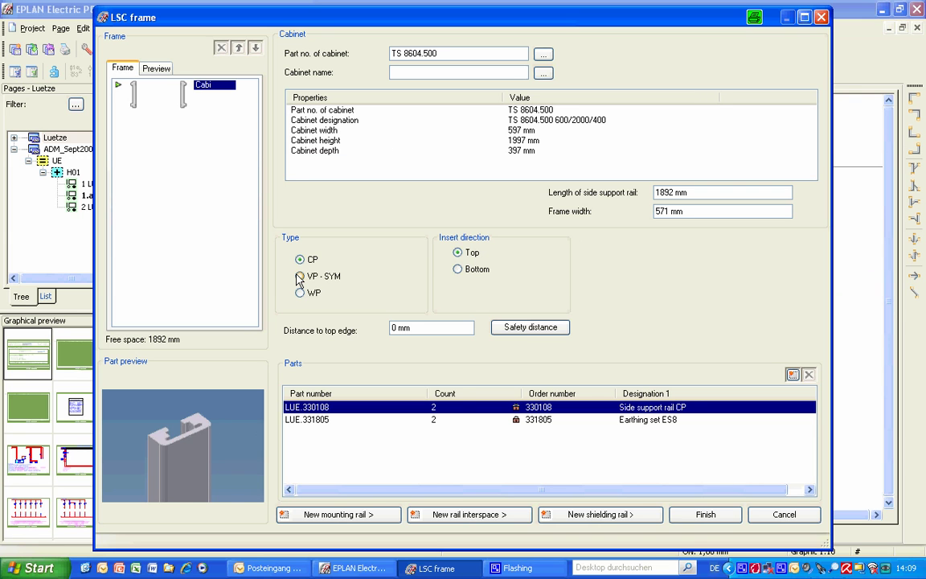
{"action": "left_click", "coordinate": [299, 278]}
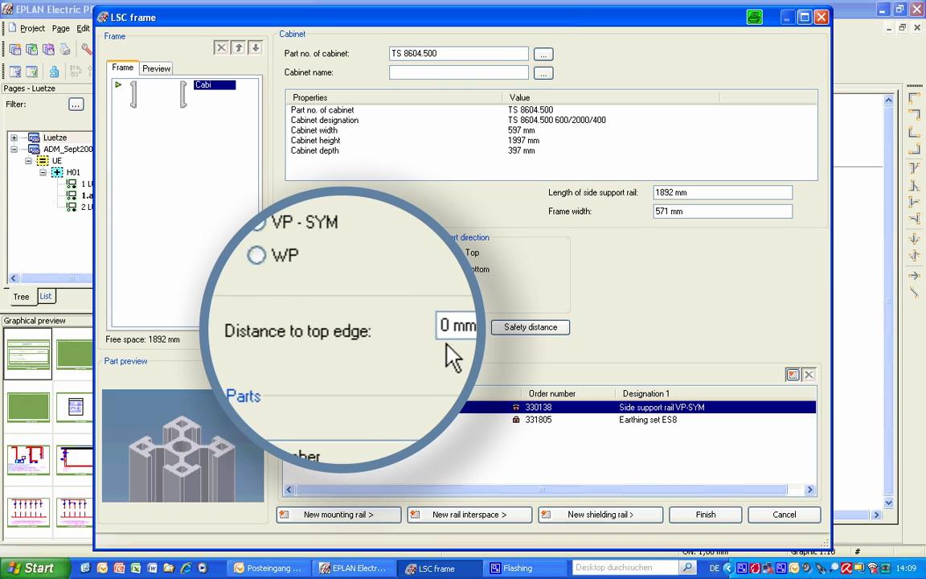
Set the frame's distance to the top edge to 50 mm
{"action": "left_click", "coordinate": [449, 341]}
{"action": "key", "text": "Delete"}
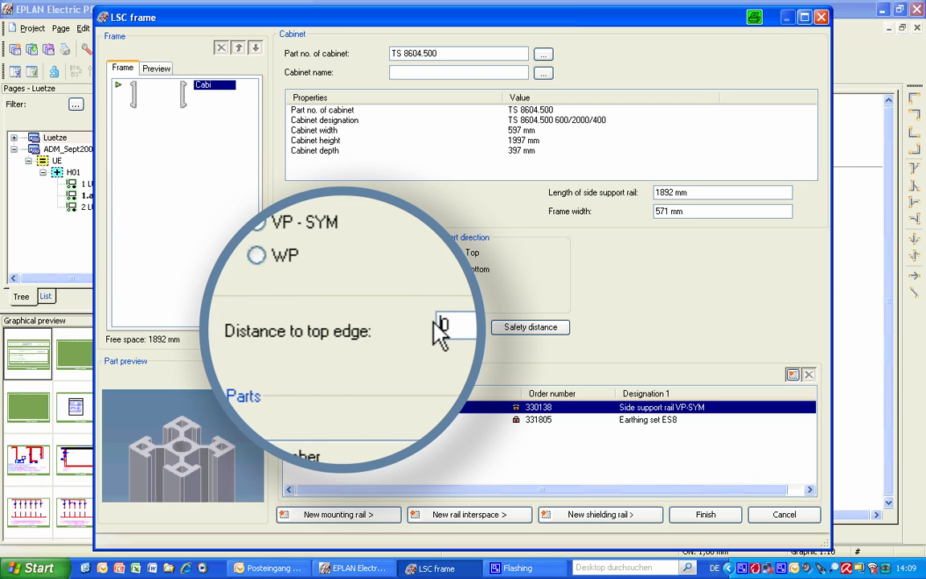
{"action": "type", "text": "50"}
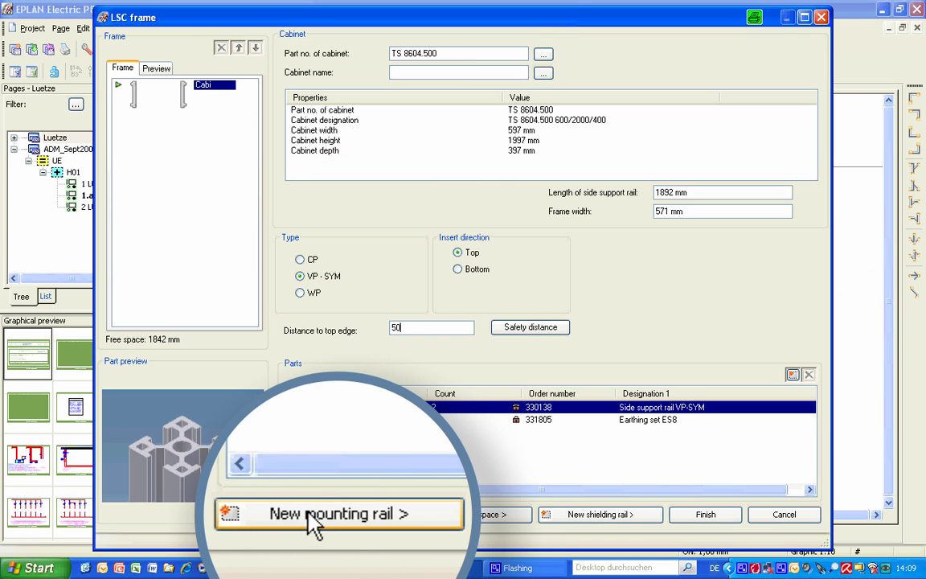
Add a type A mounting rail with the comb at the bottom, followed by a rail interspace with wiring cover KD50
{"action": "left_click", "coordinate": [308, 512]}
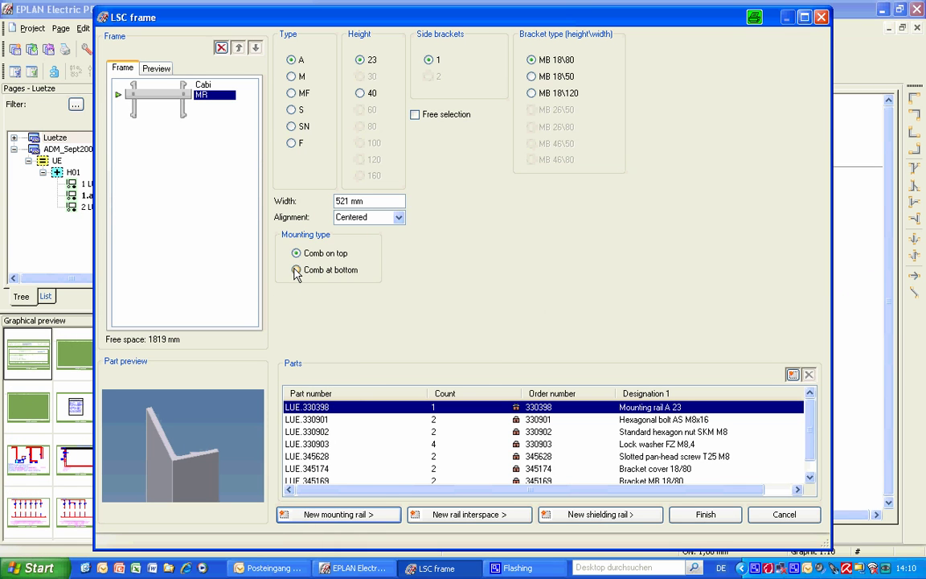
{"action": "left_click", "coordinate": [267, 280]}
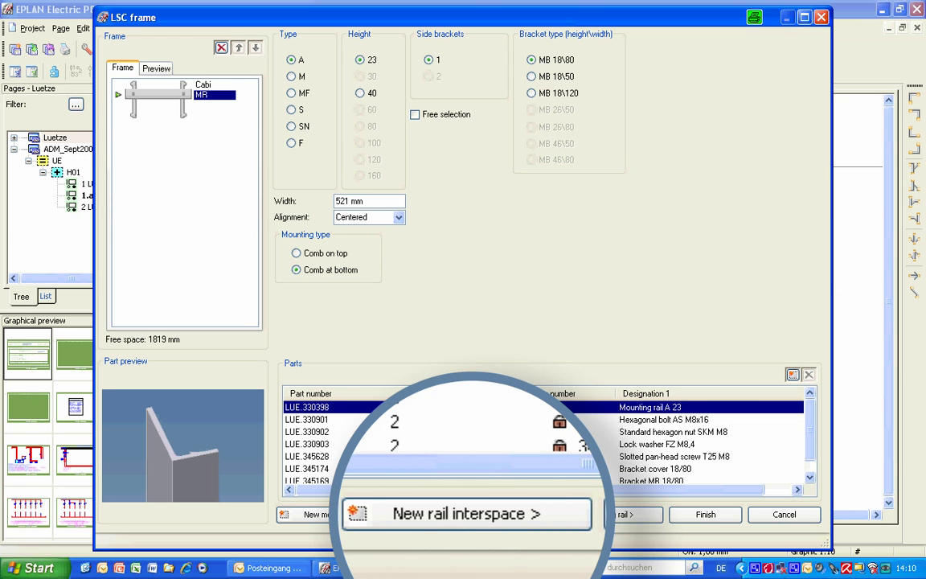
{"action": "left_click", "coordinate": [494, 514]}
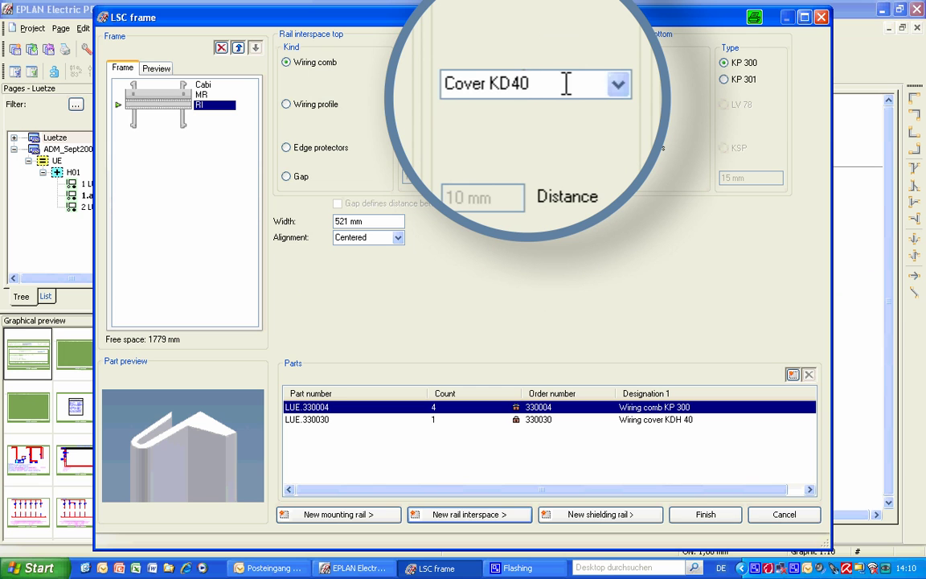
{"action": "left_click", "coordinate": [616, 84]}
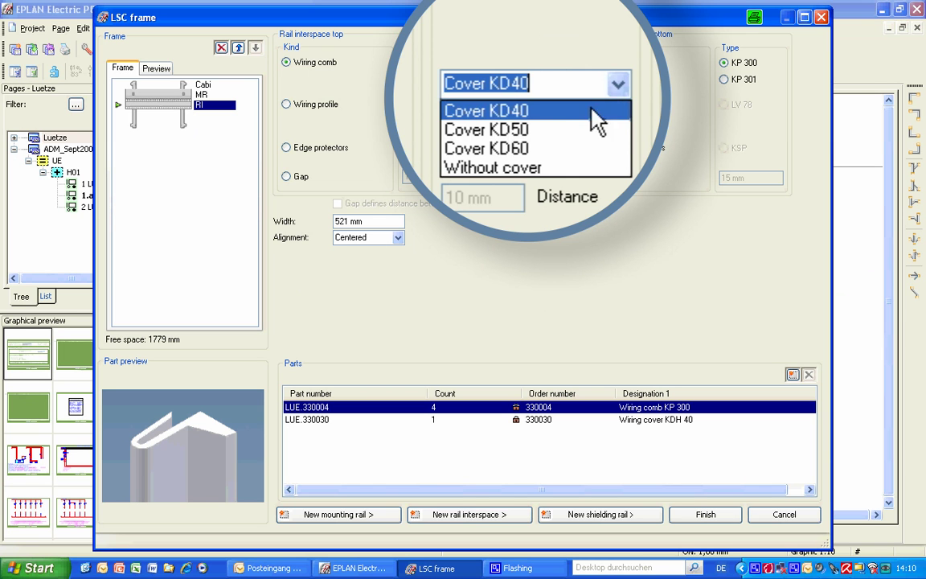
{"action": "left_click", "coordinate": [570, 127]}
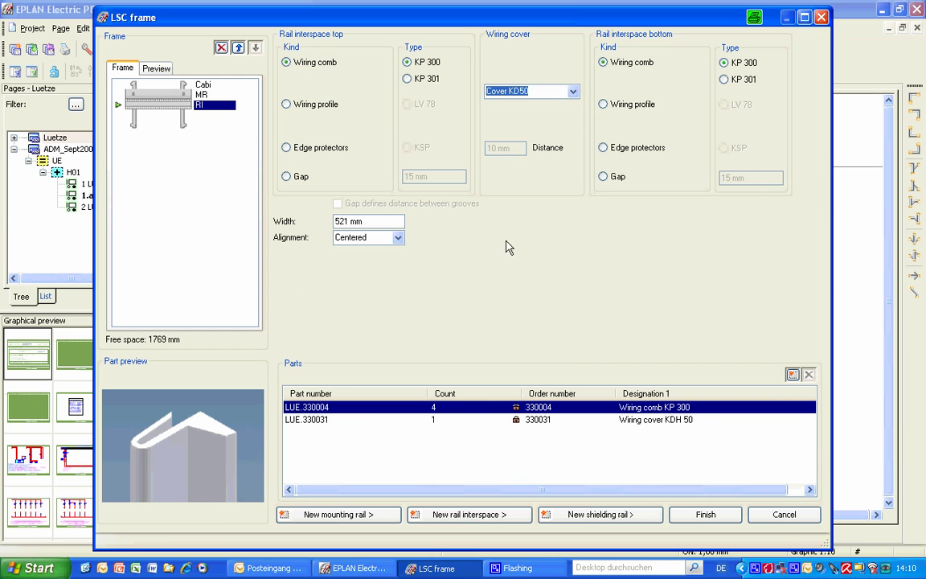
Add a second mounting rail of type MF with bracket type MB 46\80 and the groove on top
{"action": "left_click", "coordinate": [348, 517]}
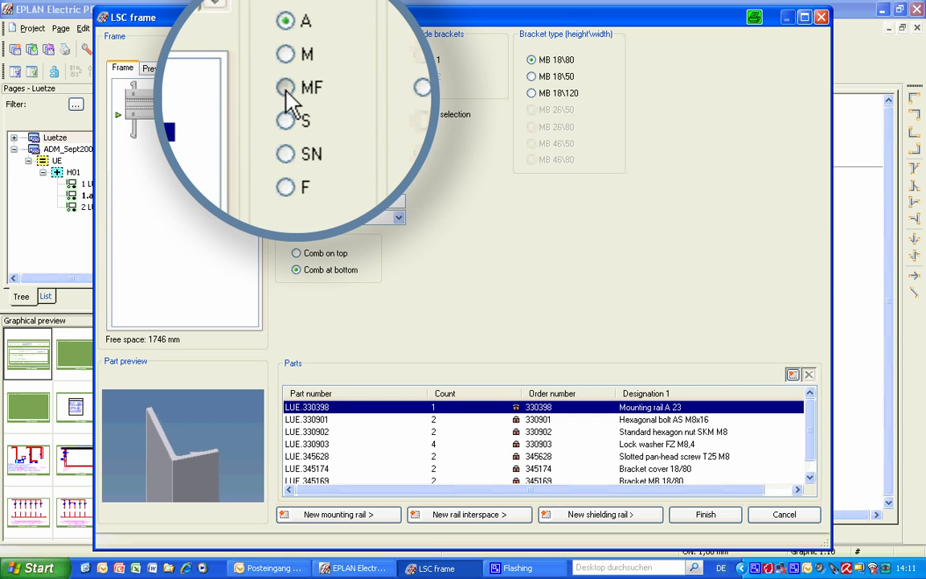
{"action": "left_click", "coordinate": [286, 88]}
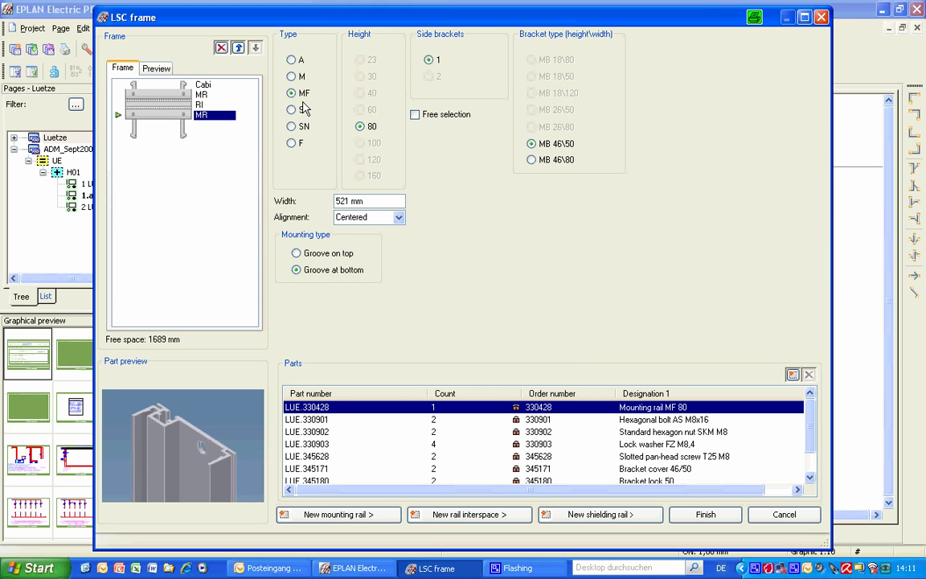
{"action": "left_click", "coordinate": [504, 170]}
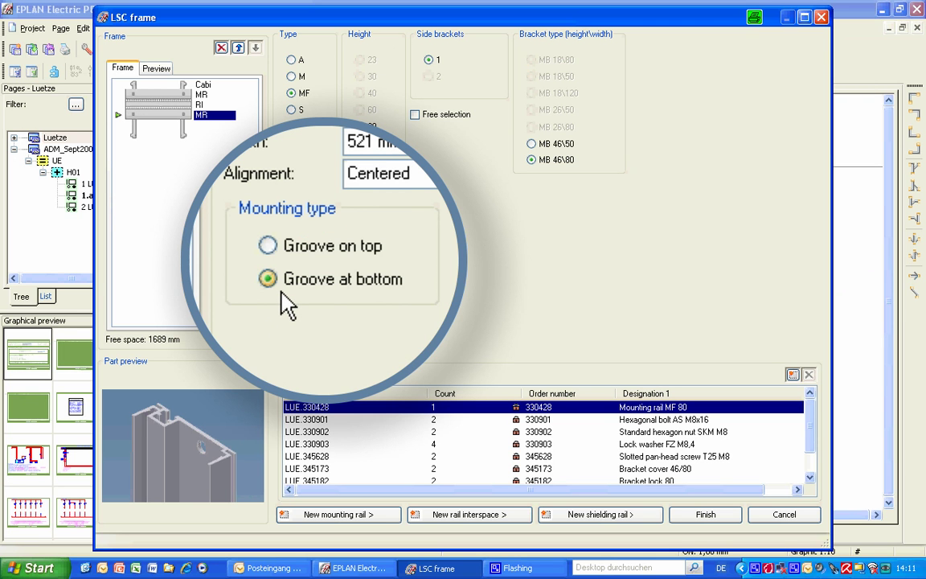
{"action": "left_click", "coordinate": [268, 246]}
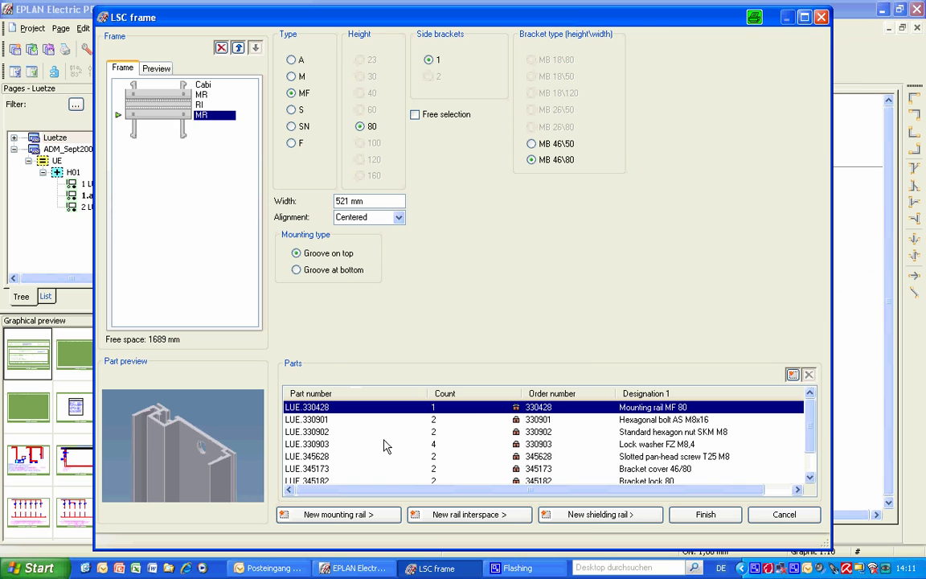
Add a rail interspace below the MF rail and make its top side a gap of 53 mm
{"action": "left_click", "coordinate": [434, 513]}
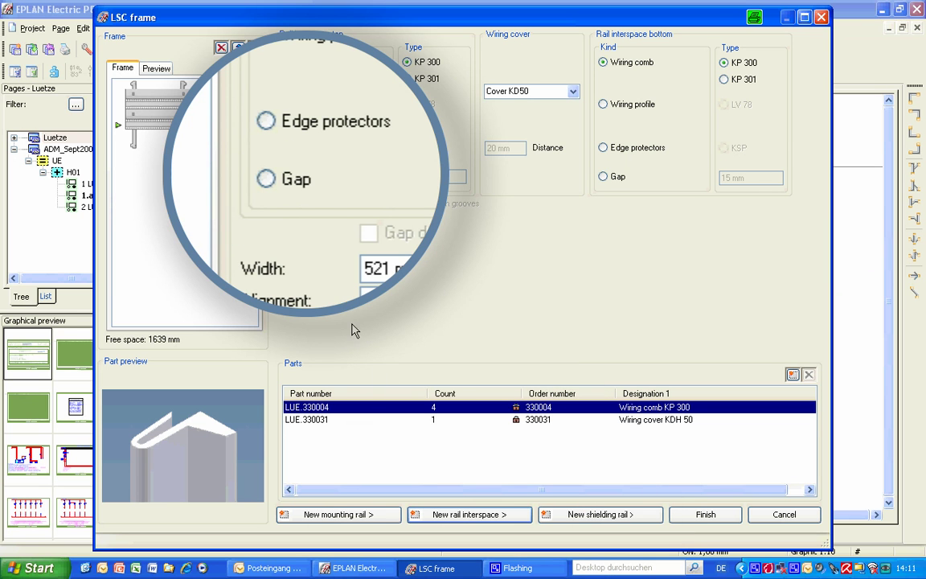
{"action": "left_click", "coordinate": [287, 176]}
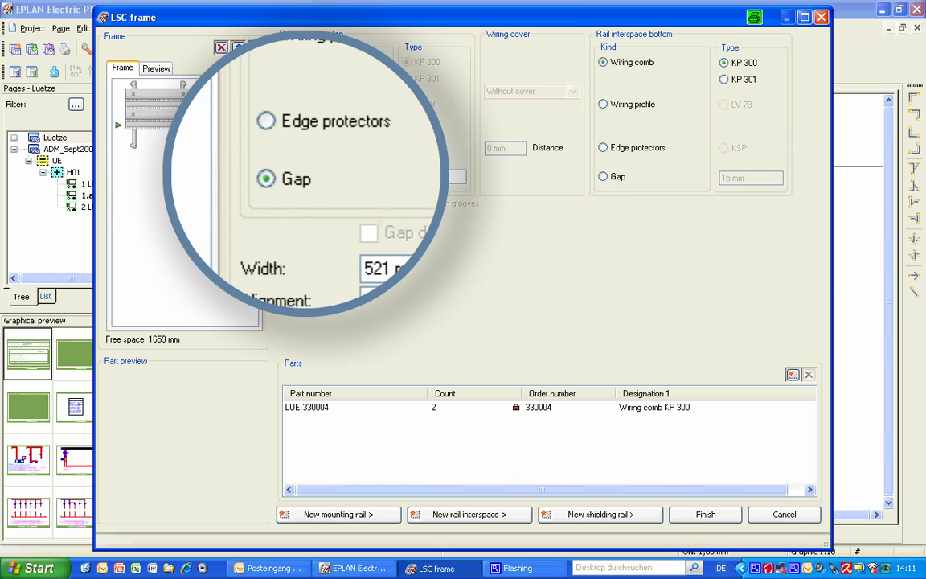
{"action": "left_click", "coordinate": [384, 179]}
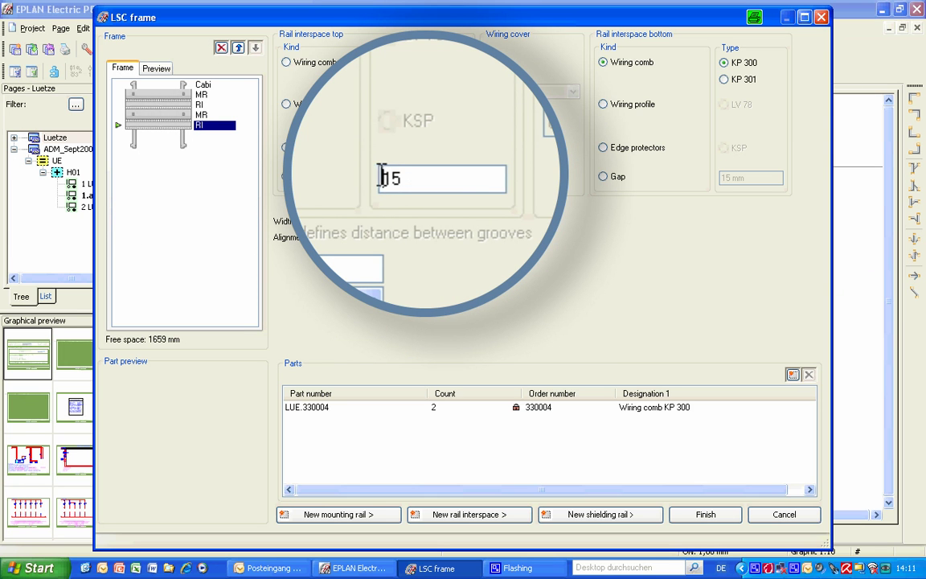
{"action": "key", "text": "Delete"}
{"action": "key", "text": "Delete"}
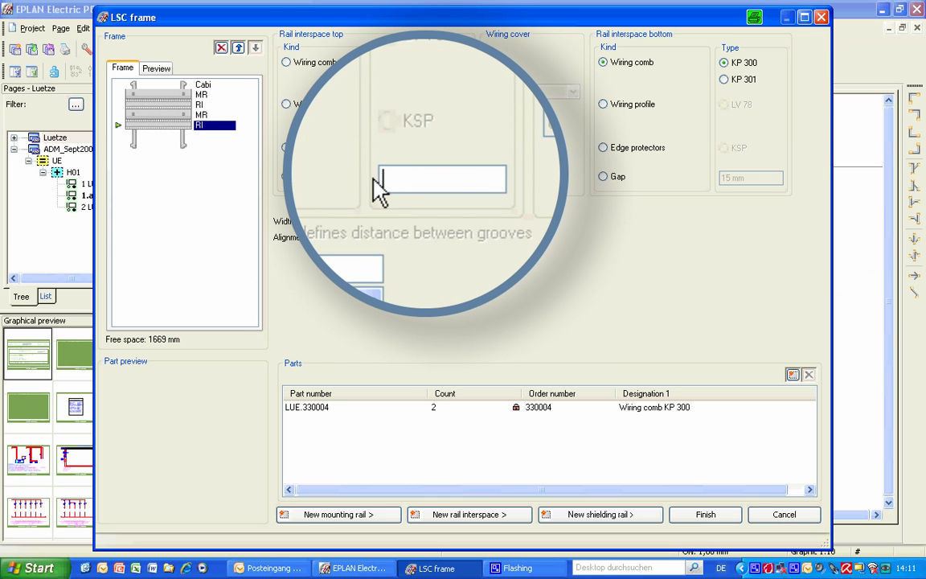
{"action": "type", "text": "53"}
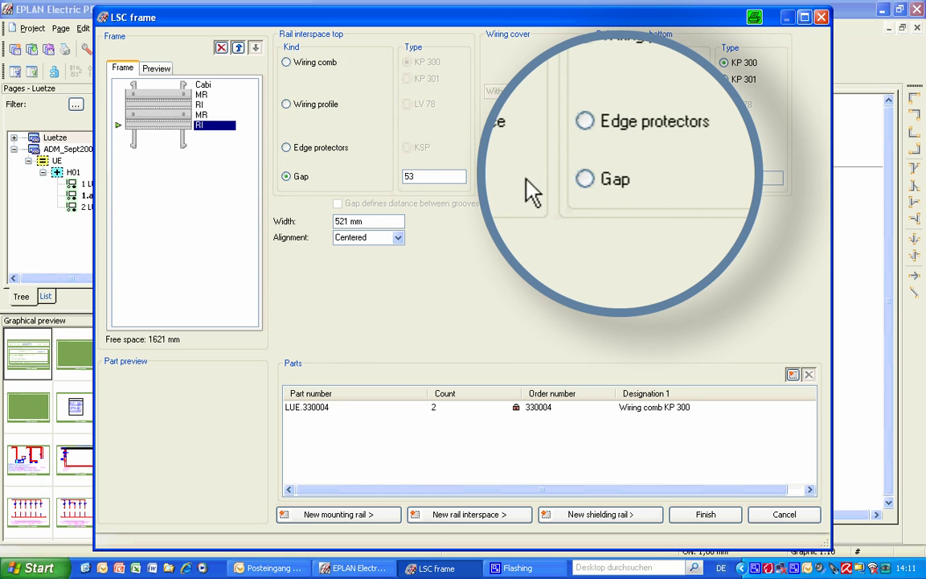
Make the bottom side of the rail interspace a gap of 0 mm
{"action": "left_click", "coordinate": [604, 177]}
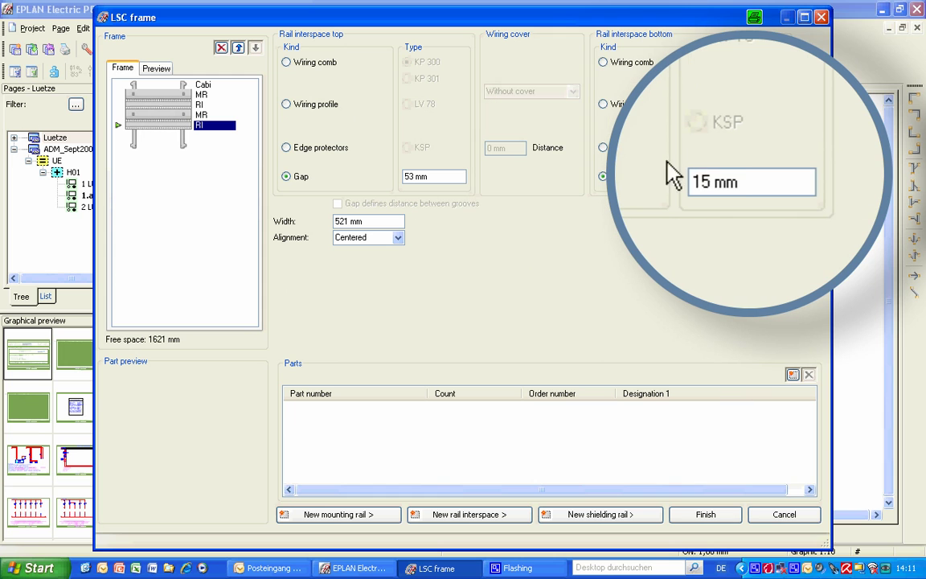
{"action": "left_click", "coordinate": [704, 182]}
{"action": "left_click", "coordinate": [727, 180]}
{"action": "key", "text": "BackSpace"}
{"action": "key", "text": "BackSpace"}
{"action": "type", "text": "0"}
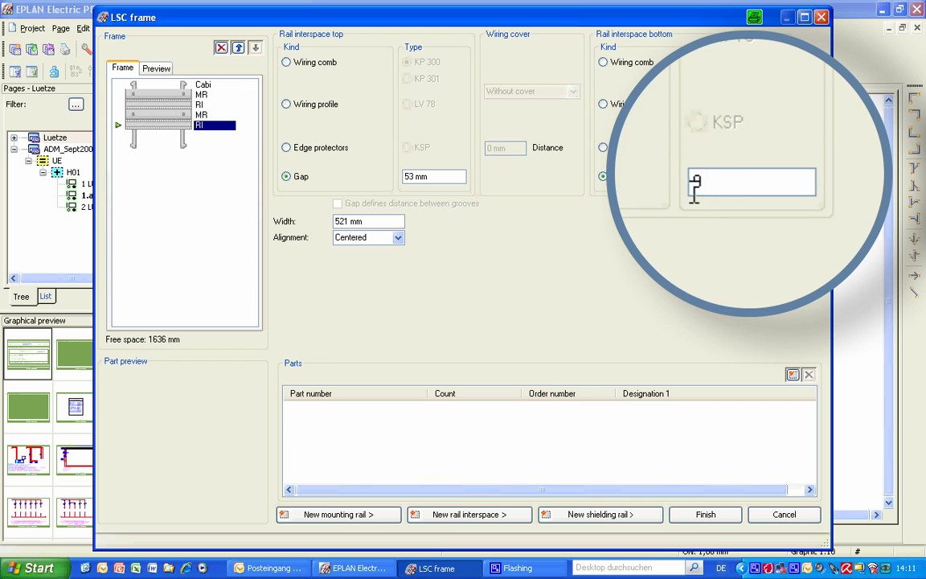
Add another MF mounting rail below the gap interspace, with the groove at the bottom
{"action": "left_click", "coordinate": [351, 508]}
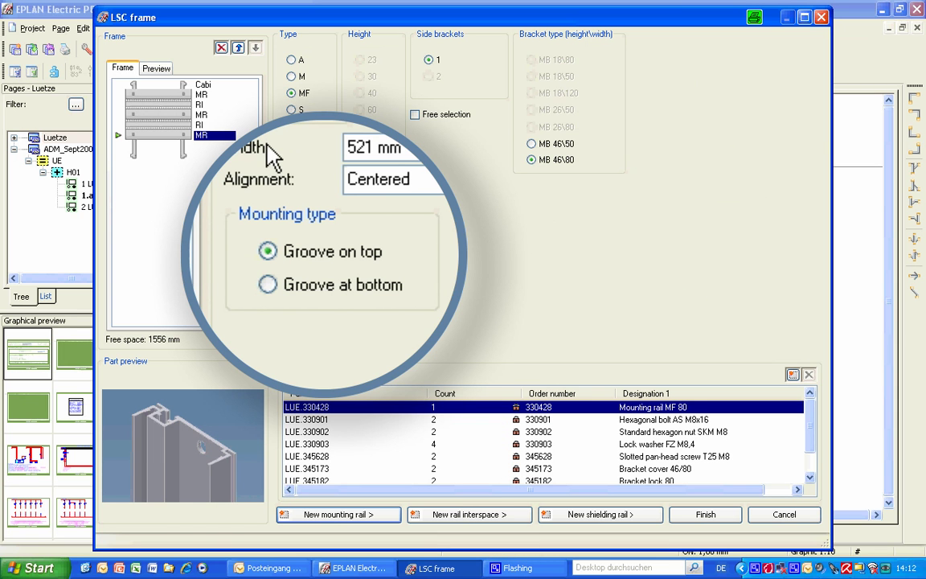
{"action": "left_click", "coordinate": [269, 287]}
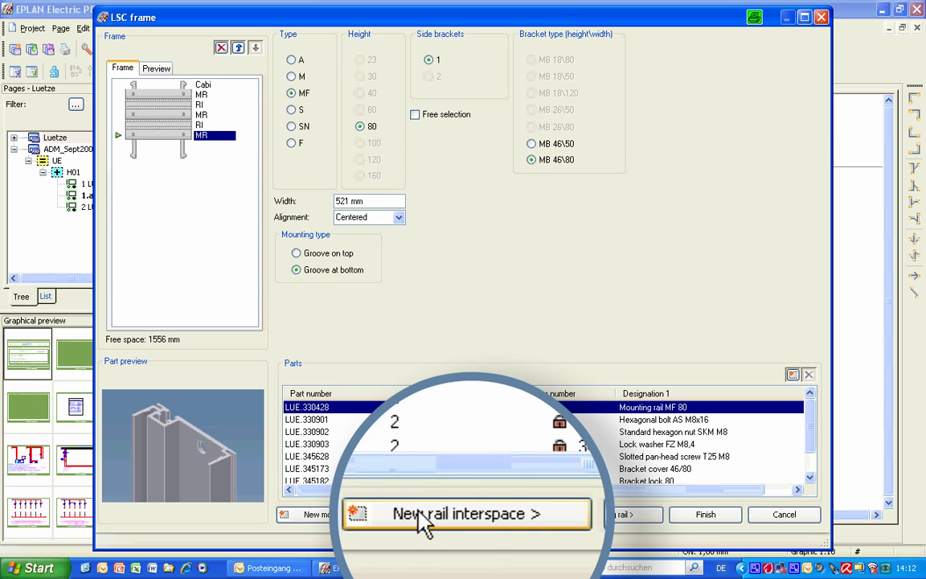
Add a rail interspace below the last MF rail with KP 301 wiring combs at top and bottom and wiring cover KD51
{"action": "left_click", "coordinate": [450, 519]}
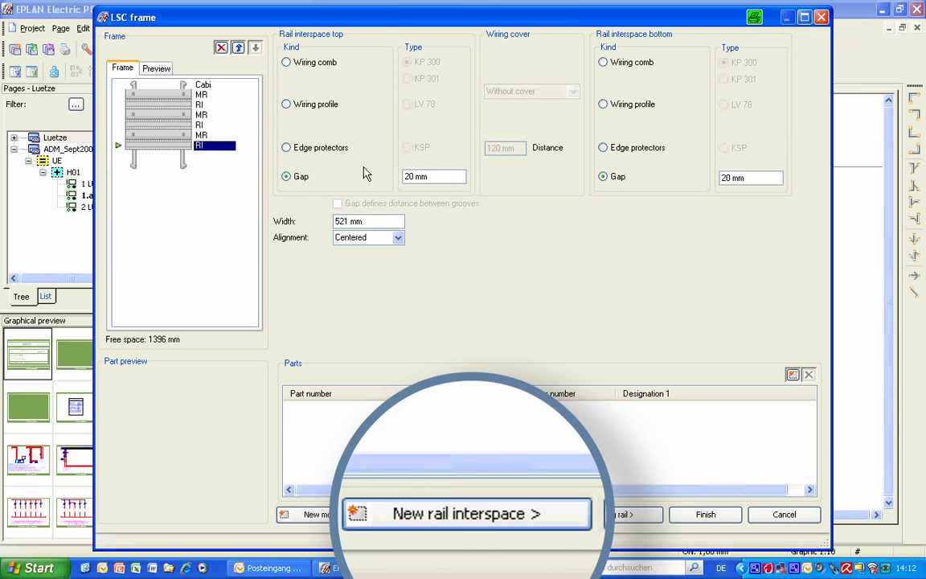
{"action": "left_click", "coordinate": [287, 62]}
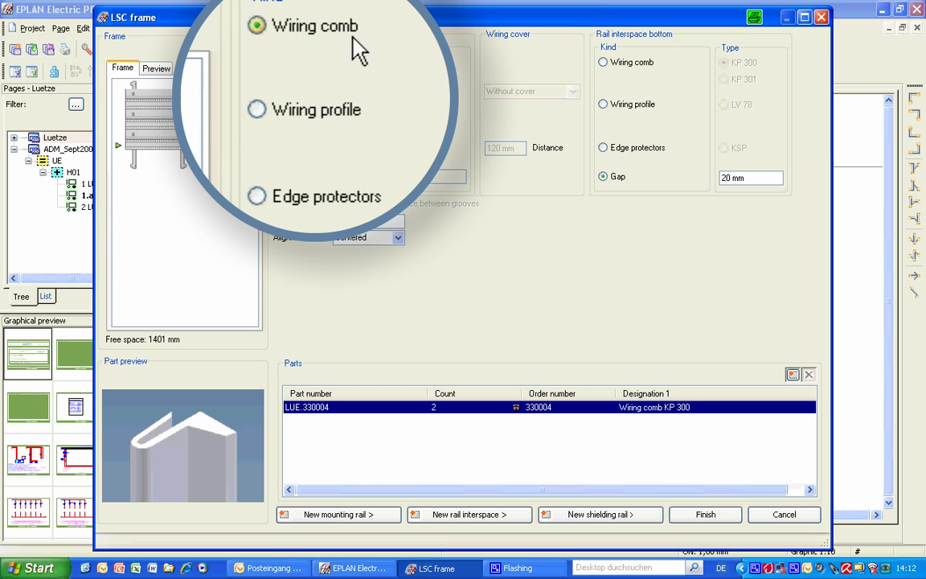
{"action": "left_click", "coordinate": [407, 79]}
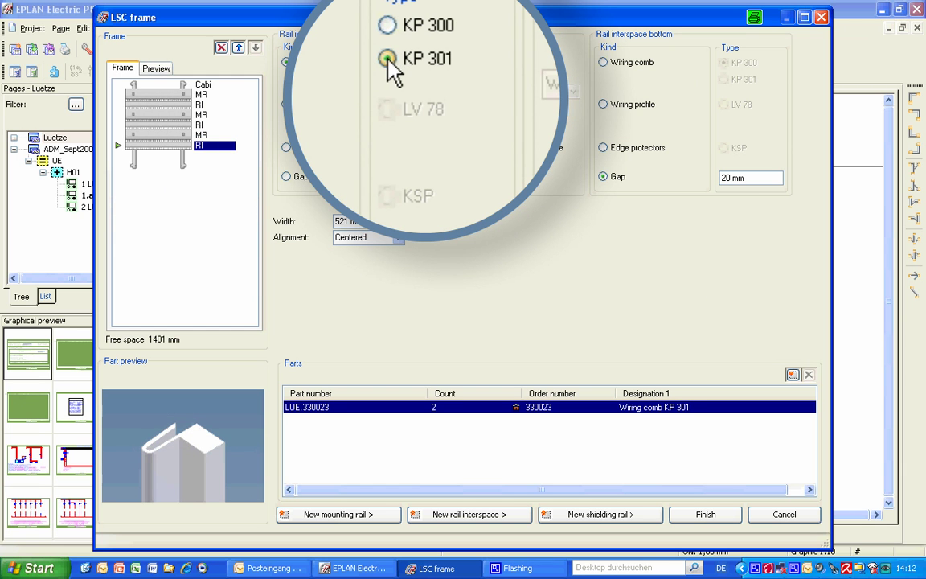
{"action": "left_click", "coordinate": [604, 62]}
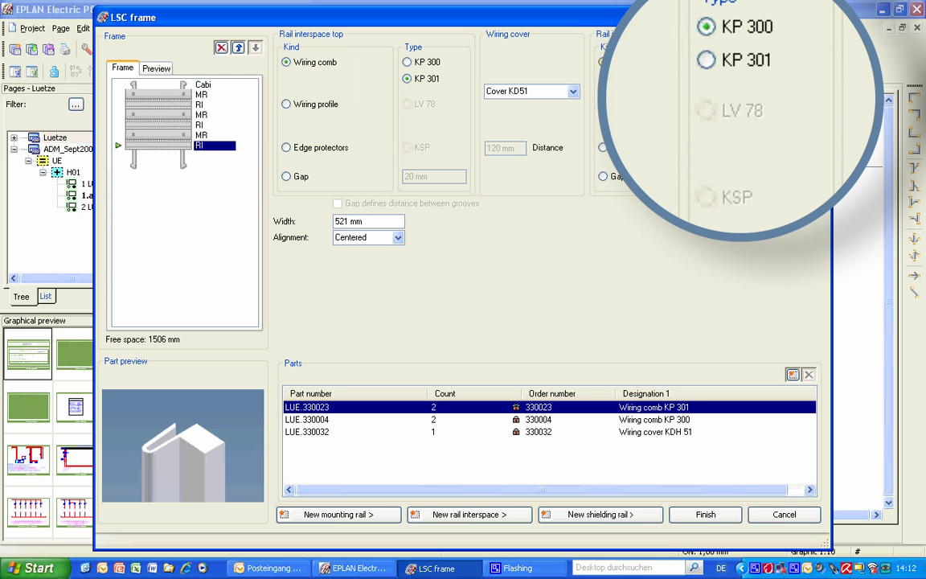
{"action": "left_click", "coordinate": [725, 78]}
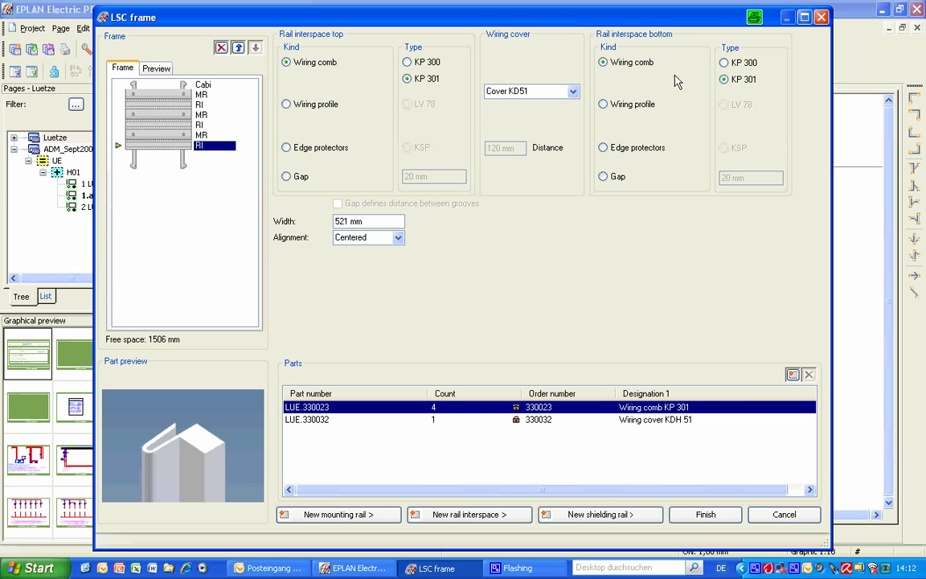
{"action": "left_click", "coordinate": [572, 91]}
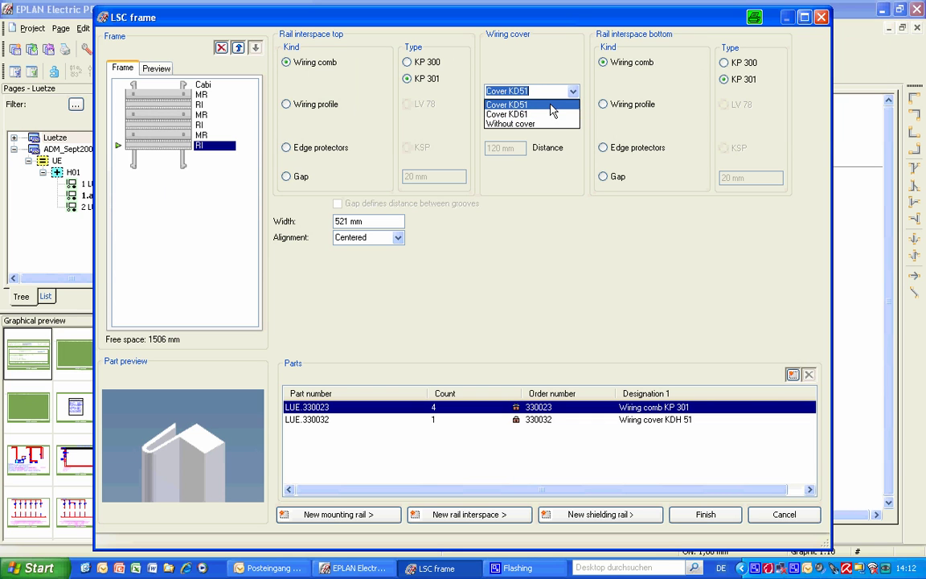
{"action": "left_click", "coordinate": [550, 105]}
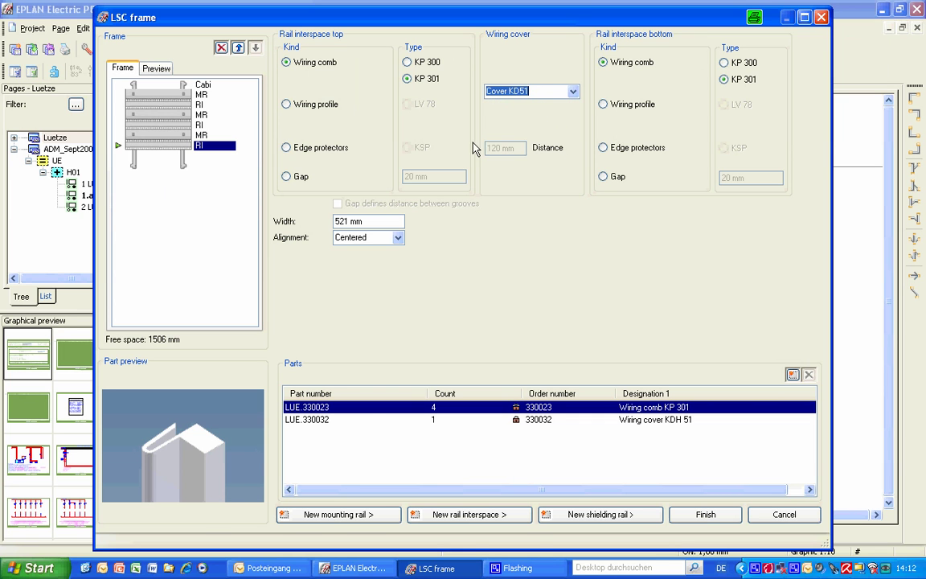
Add a mounting rail of type S with height 120 and bracket type MB 46\80 below the KP 301 interspace
{"action": "left_click", "coordinate": [339, 515]}
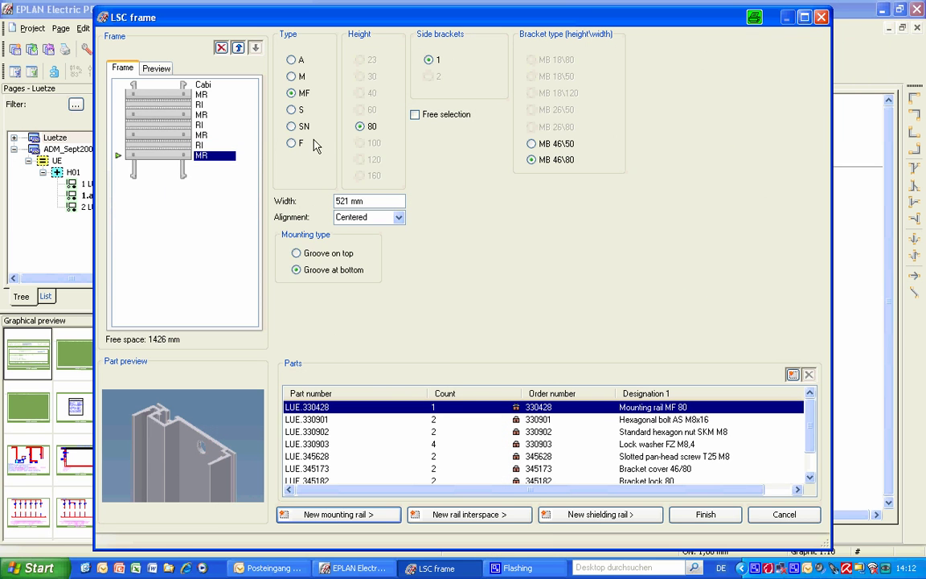
{"action": "left_click", "coordinate": [249, 93]}
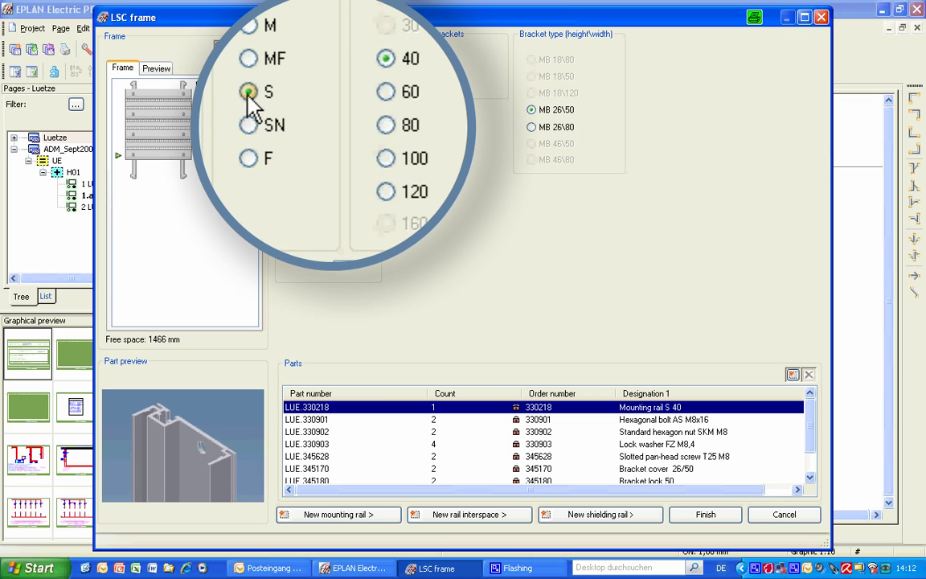
{"action": "left_click", "coordinate": [385, 191]}
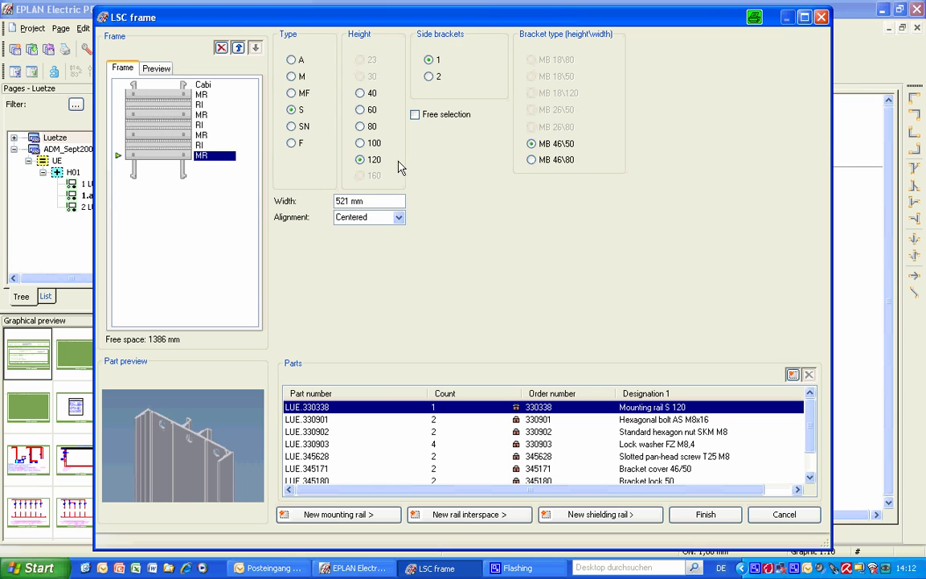
{"action": "left_click", "coordinate": [532, 160]}
Add a rail interspace below the S 120 rail with KP 300 wiring combs at top and bottom and wiring cover KD50
{"action": "left_click", "coordinate": [468, 515]}
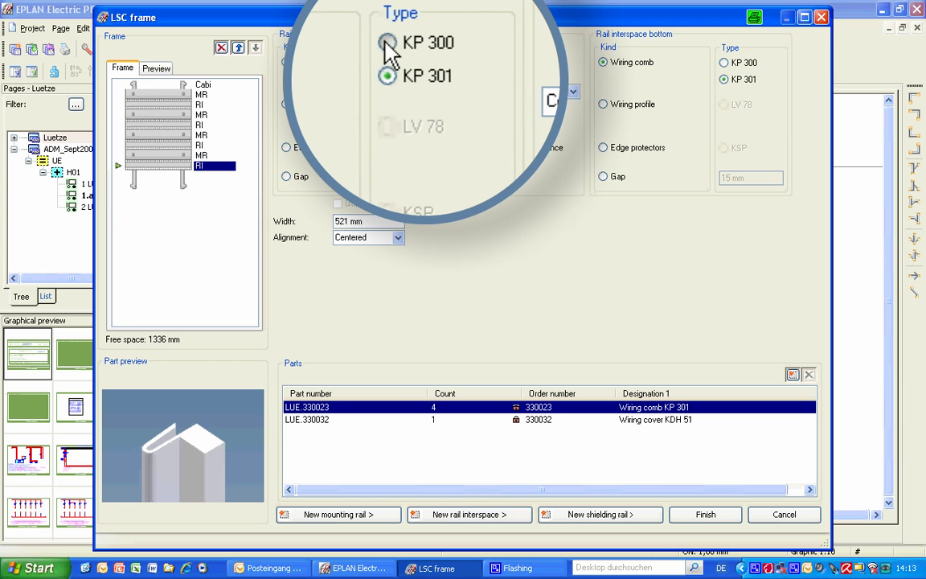
{"action": "left_click", "coordinate": [388, 43]}
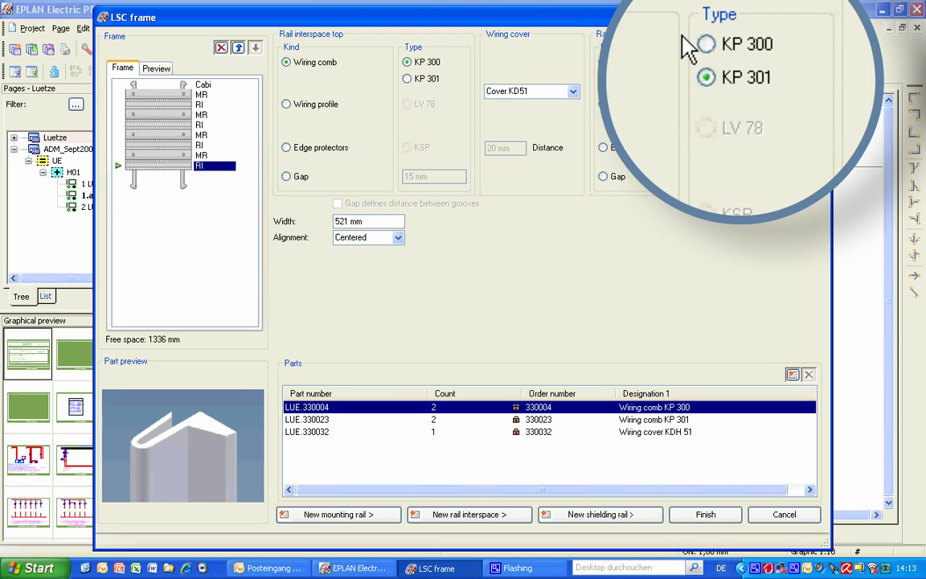
{"action": "left_click", "coordinate": [724, 62]}
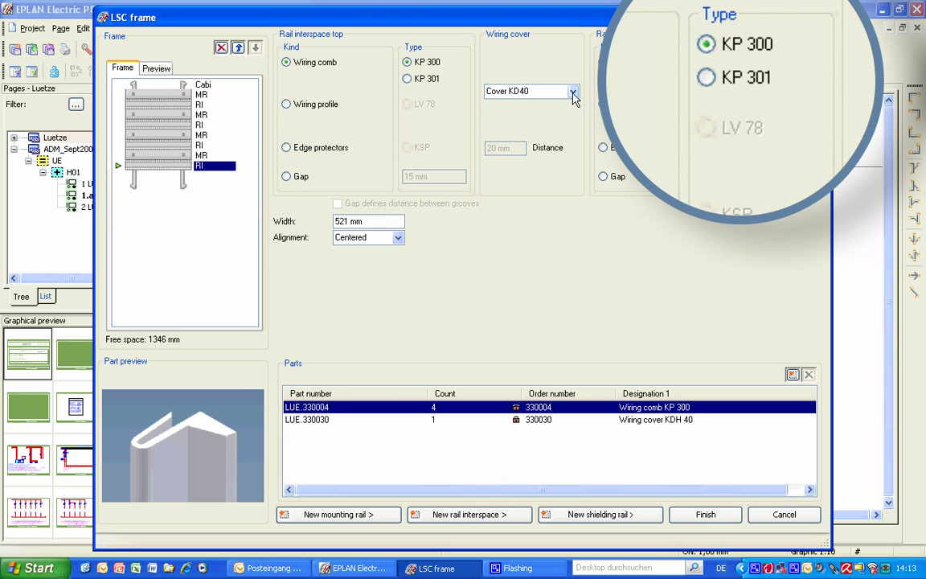
{"action": "left_click", "coordinate": [572, 91]}
{"action": "left_click", "coordinate": [524, 147]}
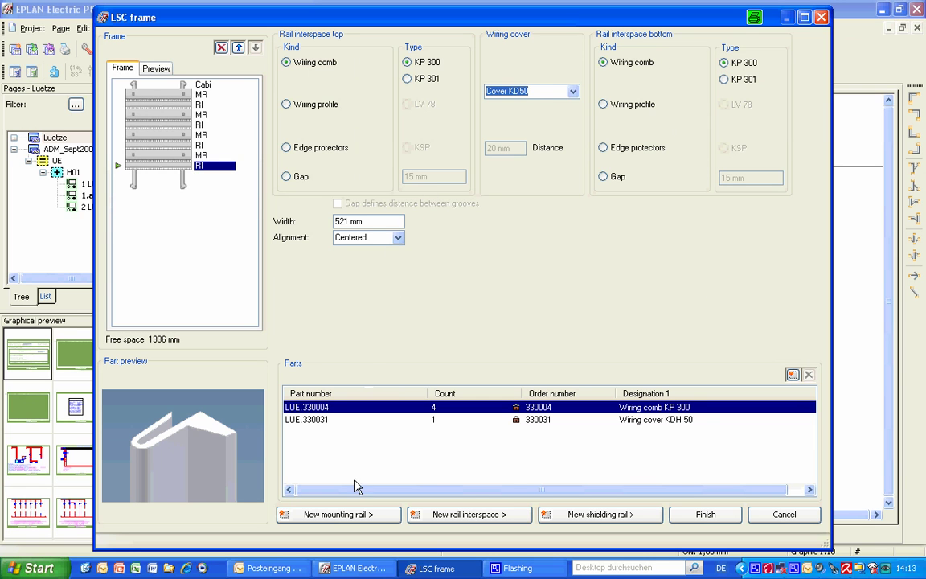
Add a type S mounting rail below the KP 300 interspace with height 100 and bracket type MB 46\80
{"action": "left_click", "coordinate": [354, 515]}
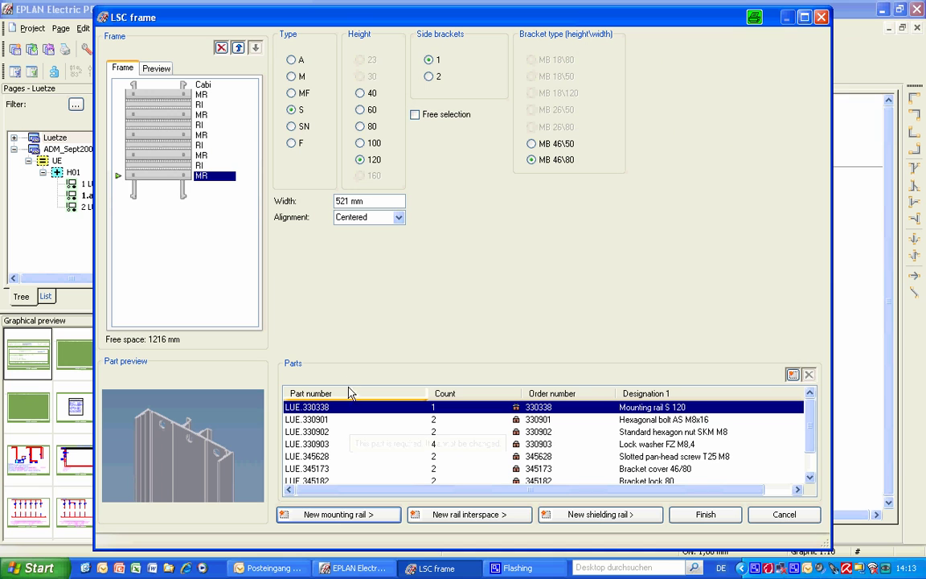
{"action": "left_click", "coordinate": [360, 143]}
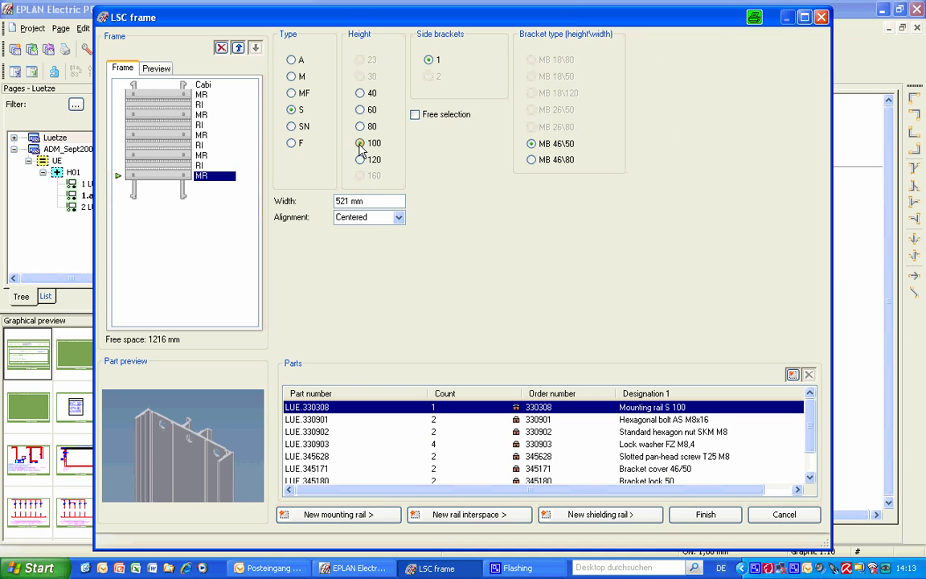
{"action": "left_click", "coordinate": [531, 160]}
Continue the frame with a second S 100 mounting rail, placing a KP 300 interspace with cover KD50 above and below it
{"action": "left_click", "coordinate": [460, 516]}
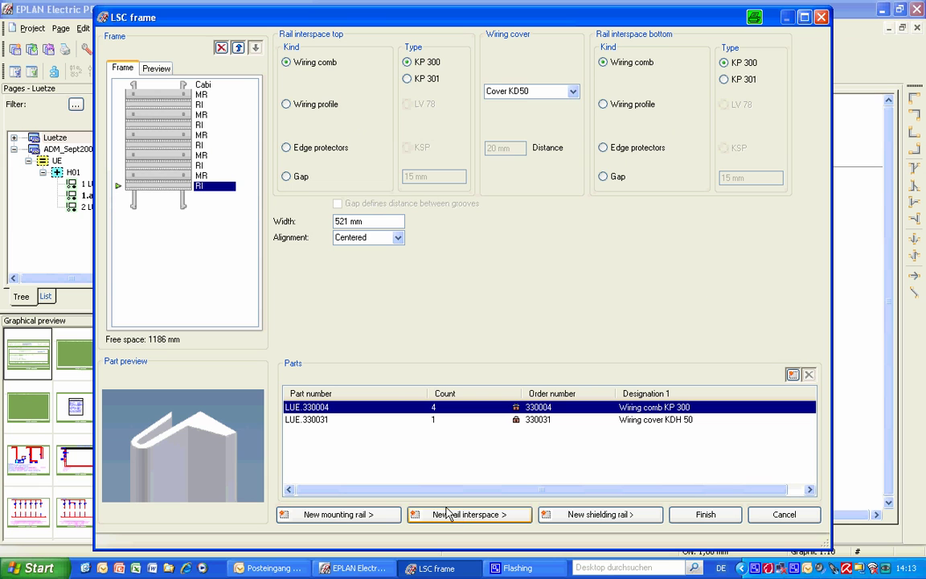
{"action": "left_click", "coordinate": [374, 518]}
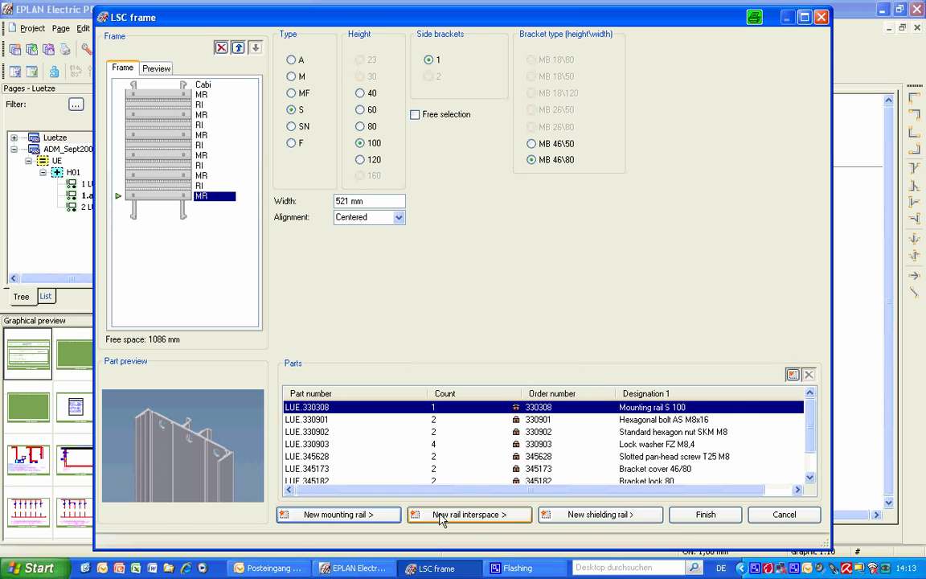
{"action": "left_click", "coordinate": [440, 519]}
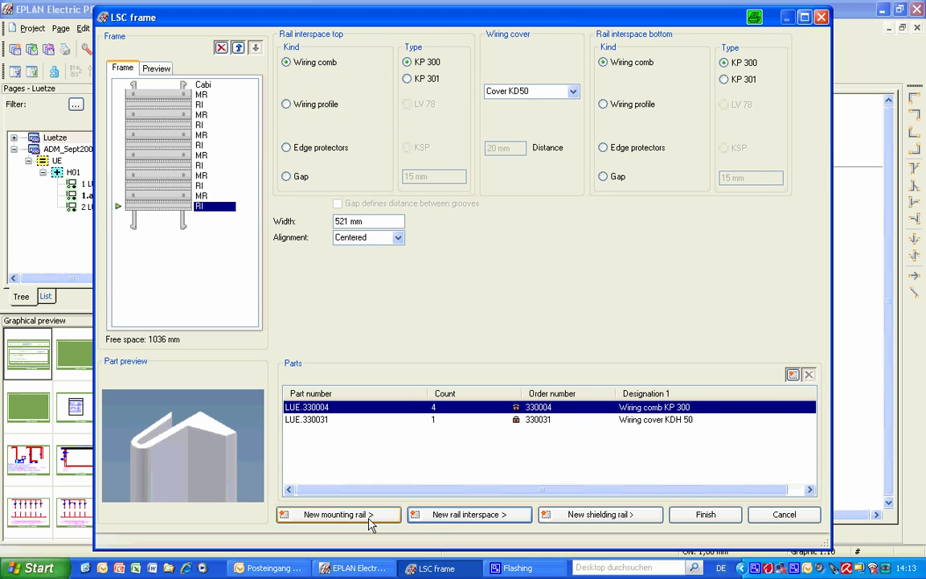
Add a mounting rail of type M with height 100 and bracket type MB 46\80 below the last interspace
{"action": "left_click", "coordinate": [374, 520]}
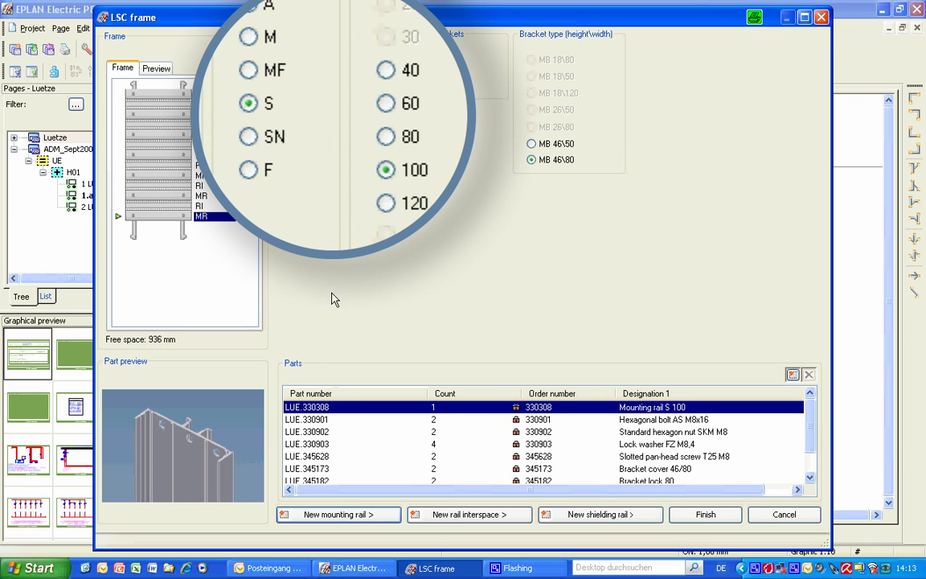
{"action": "left_click", "coordinate": [247, 42]}
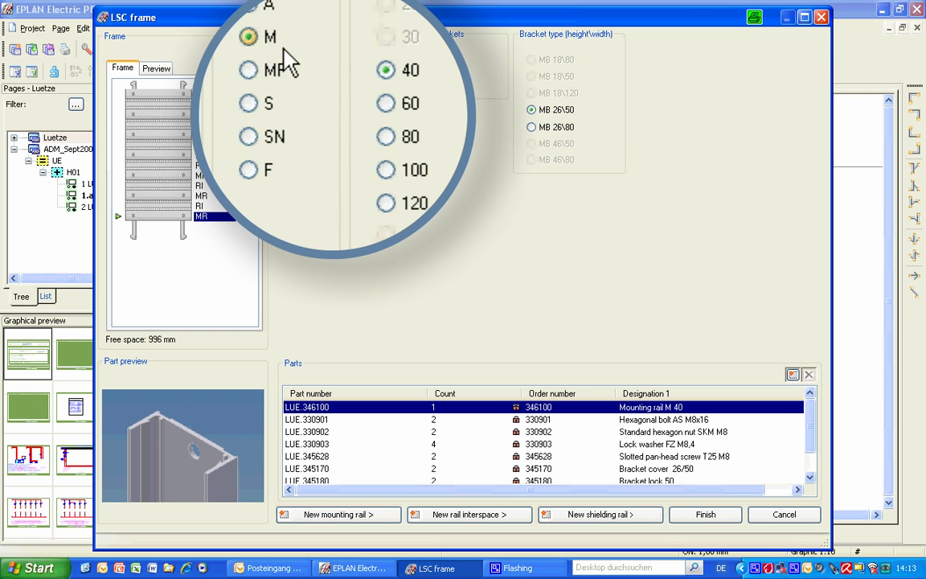
{"action": "left_click", "coordinate": [385, 169]}
{"action": "left_click", "coordinate": [531, 159]}
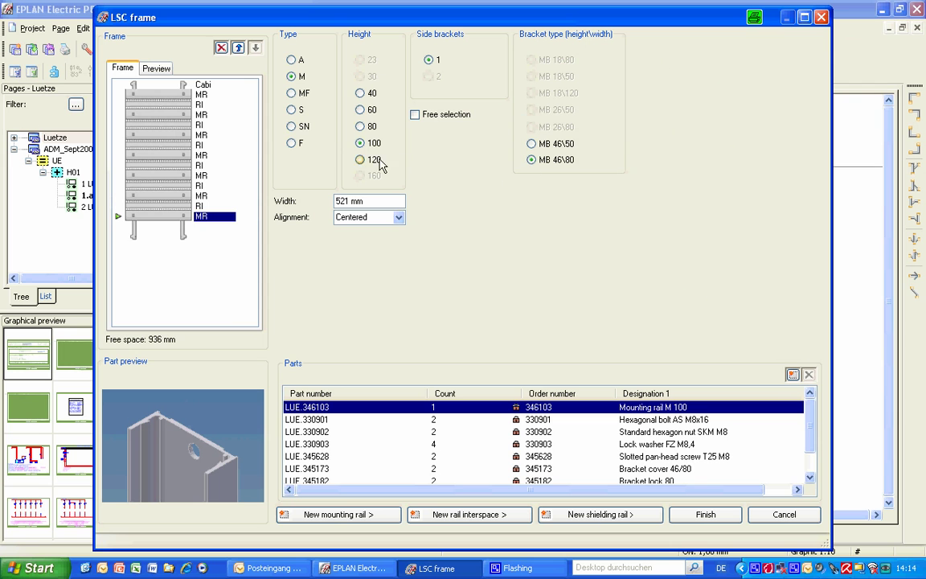
Add a second type M mounting rail directly below the M 100 rail, with height 80 and bracket type MB 46\80
{"action": "left_click", "coordinate": [330, 514]}
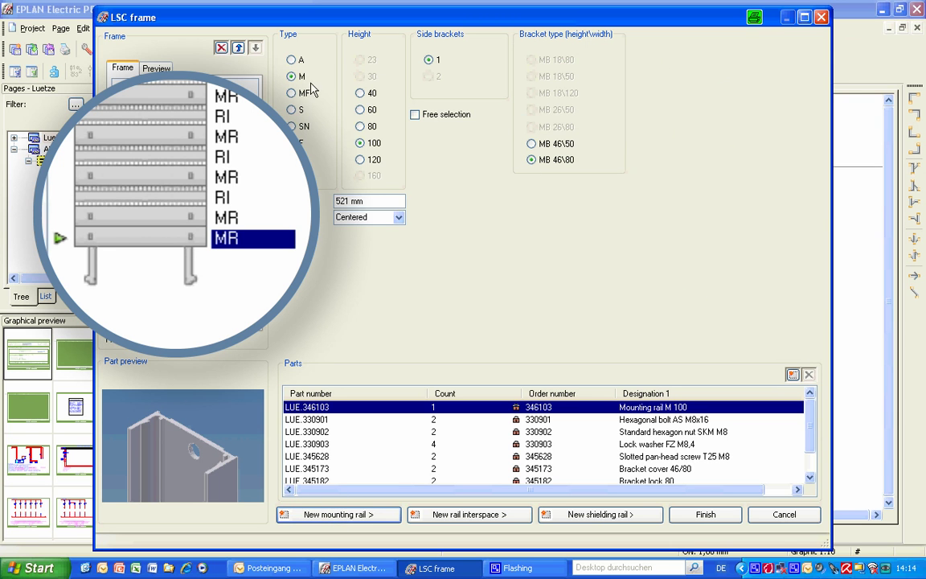
{"action": "left_click", "coordinate": [360, 126]}
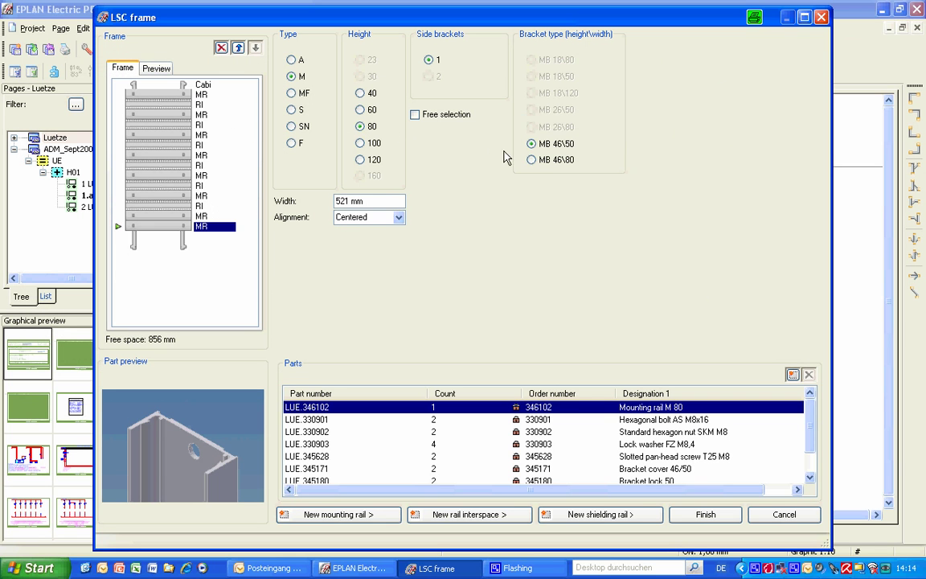
{"action": "left_click", "coordinate": [531, 160]}
Add a KP 300 interspace with cover KD50, followed by a type SN mounting rail of height 120 with bracket type MB 46\80
{"action": "left_click", "coordinate": [458, 521]}
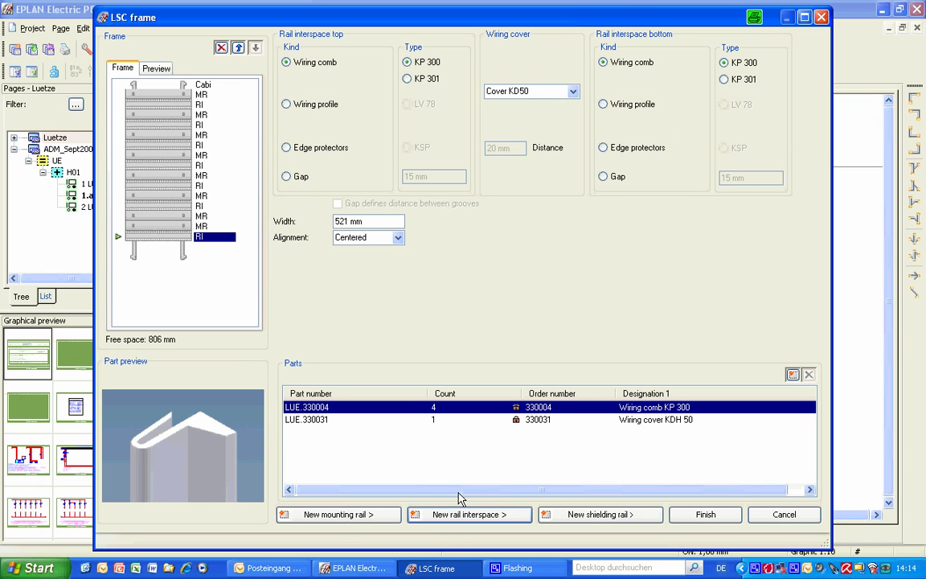
{"action": "left_click", "coordinate": [337, 516]}
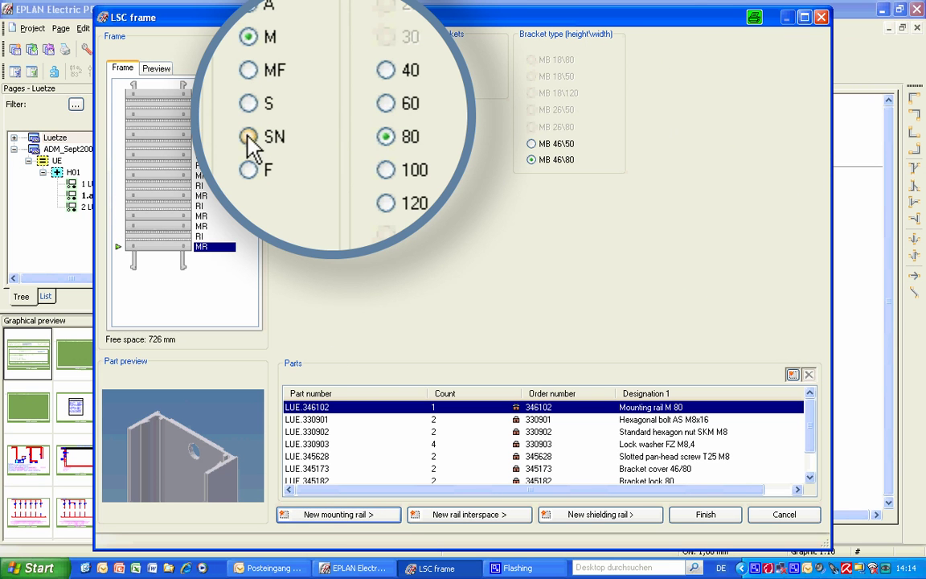
{"action": "left_click", "coordinate": [249, 137]}
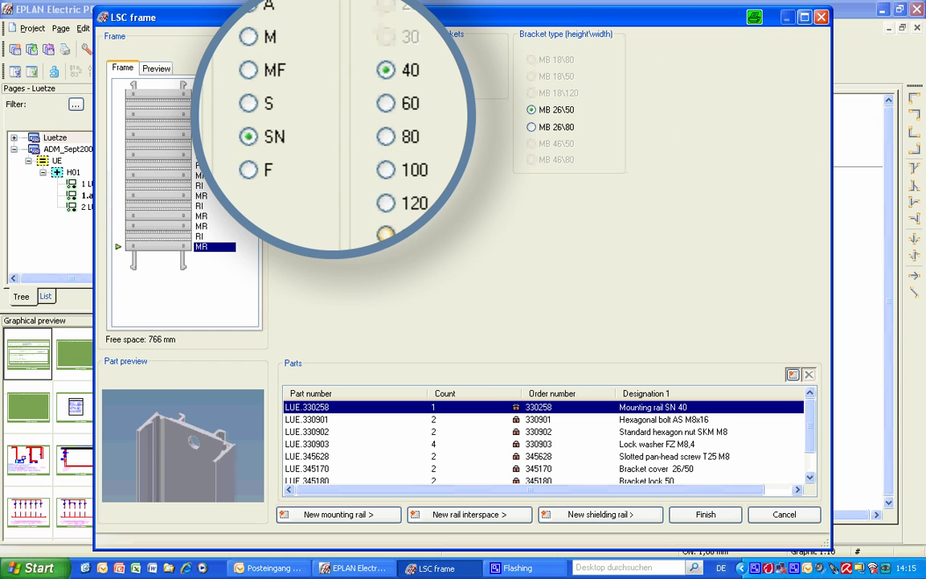
{"action": "left_click", "coordinate": [360, 160]}
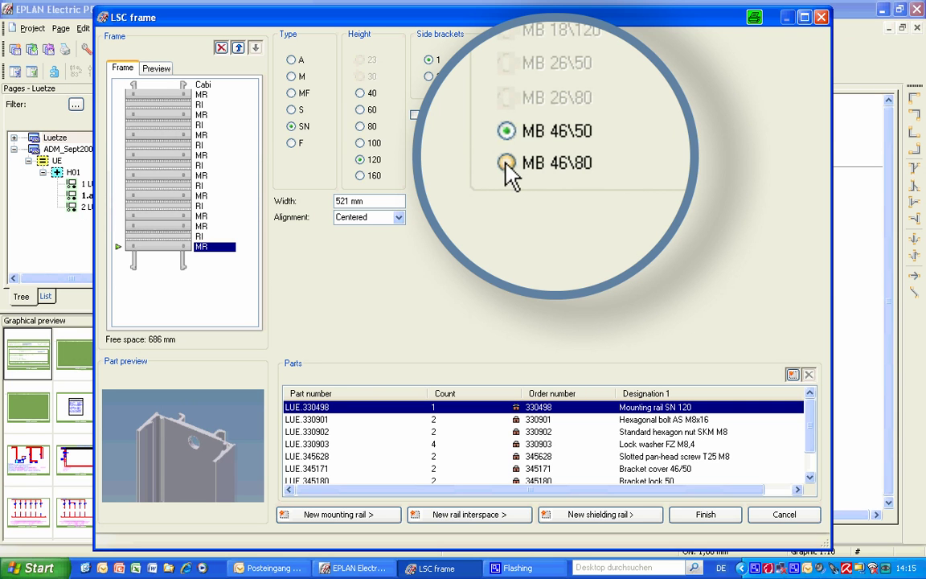
{"action": "left_click", "coordinate": [530, 160]}
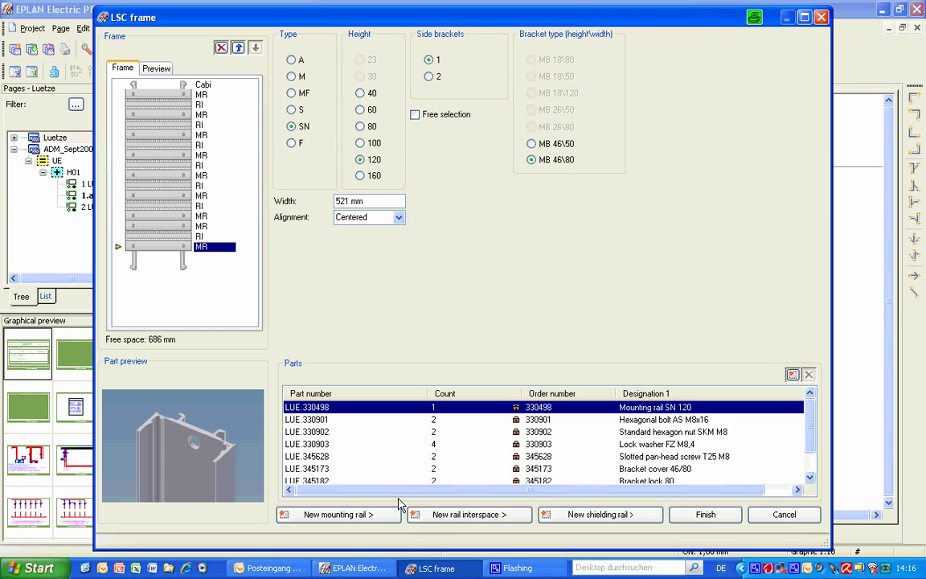
Add another SN 120 mounting rail to the frame, with a KP 300 interspace with cover KD50 above and below it
{"action": "left_click", "coordinate": [425, 518]}
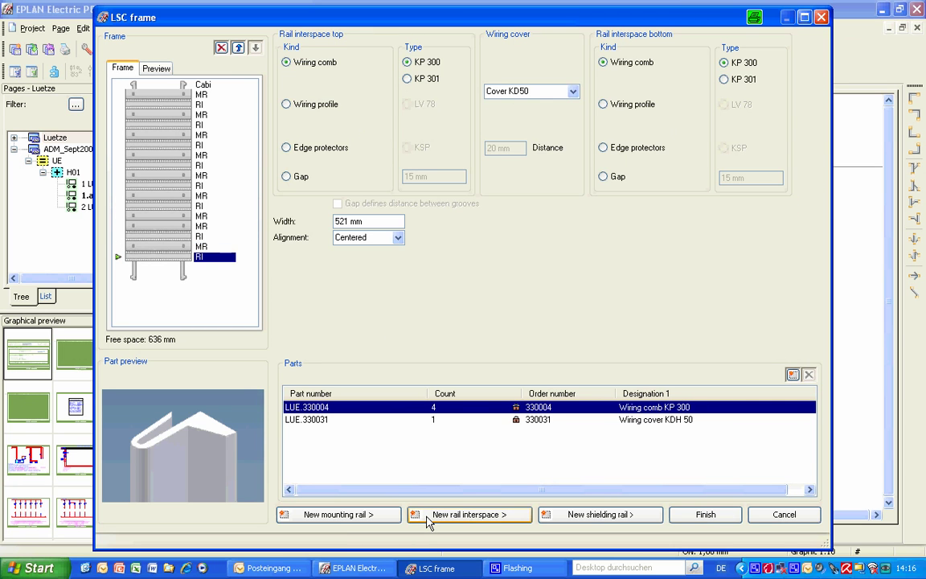
{"action": "left_click", "coordinate": [339, 515]}
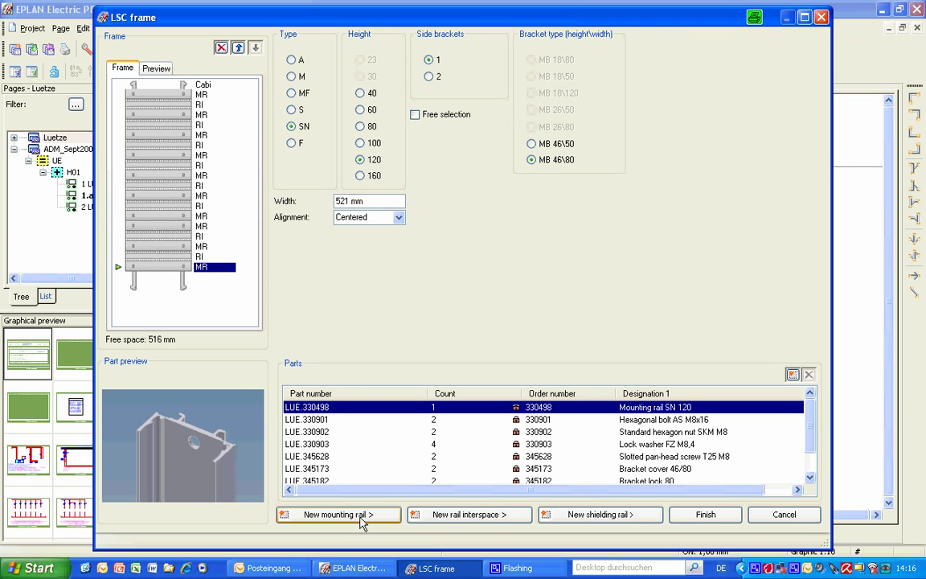
{"action": "left_click", "coordinate": [465, 515]}
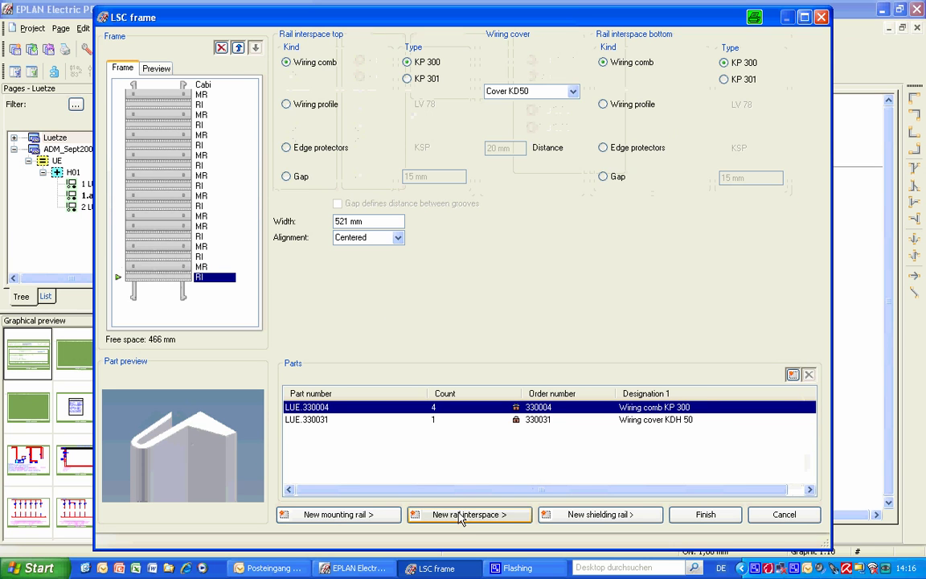
Add a type SN mounting rail of height 80 with bracket type MB 46\80, followed by a KP 300 interspace with cover KD50
{"action": "left_click", "coordinate": [338, 515]}
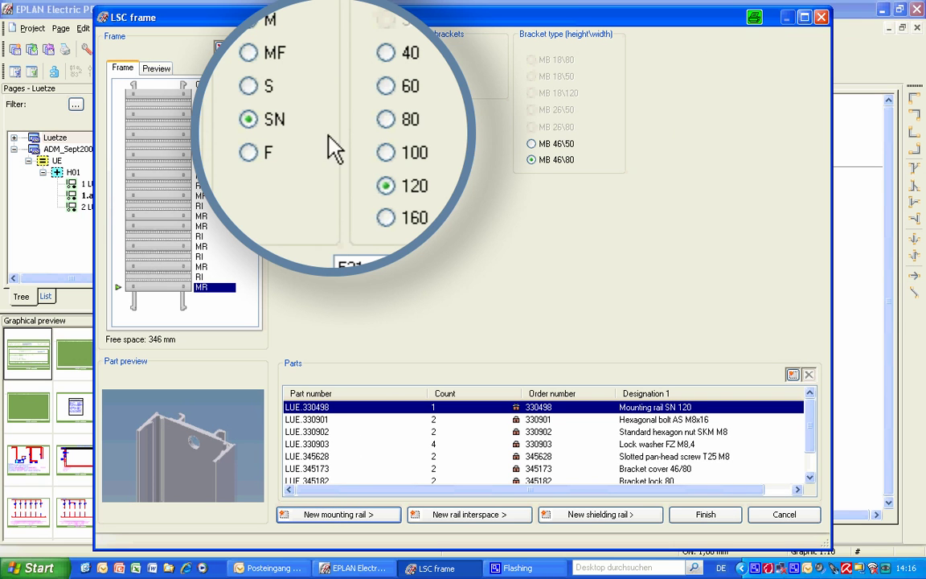
{"action": "left_click", "coordinate": [385, 120]}
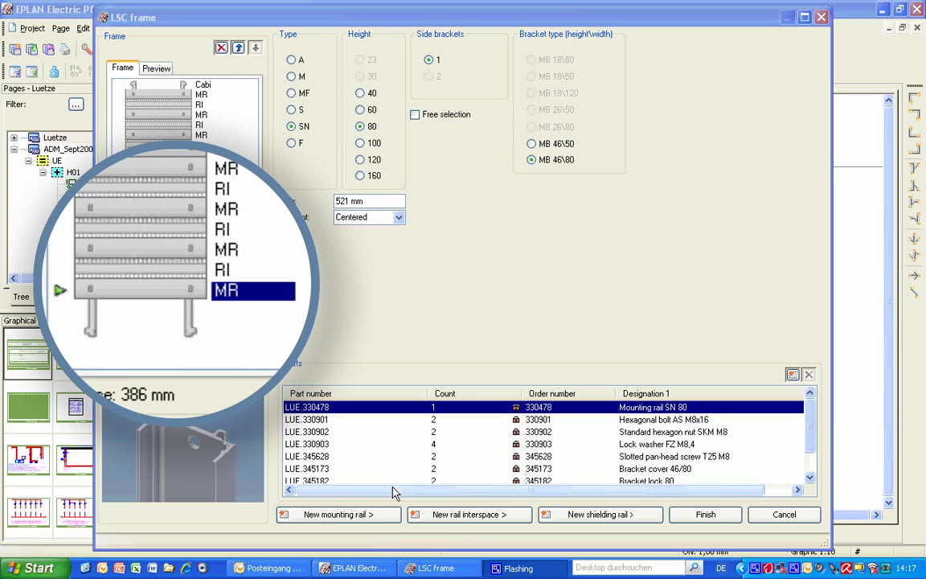
{"action": "left_click", "coordinate": [458, 520]}
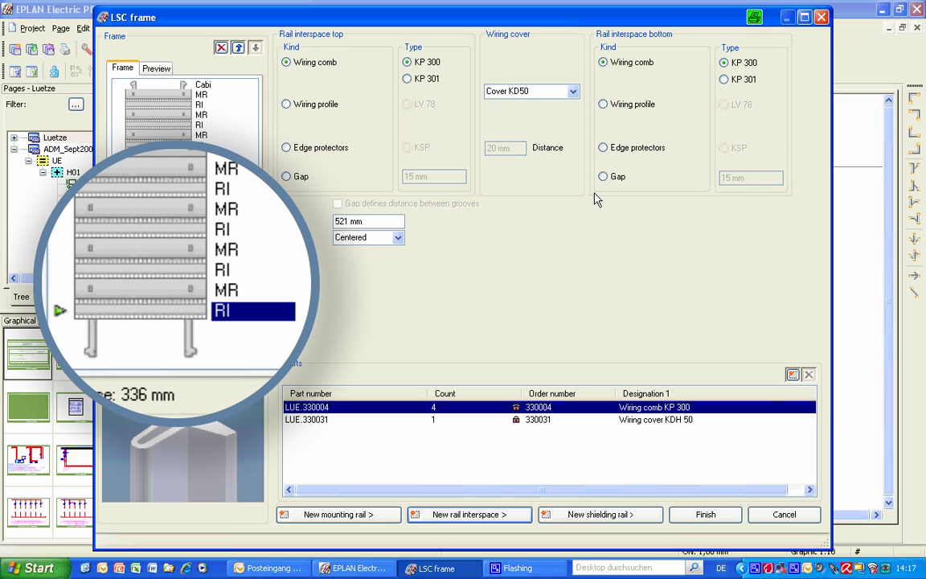
Set the lowest rail interspace to no wiring cover, with a 25 mm gap as its bottom part
{"action": "left_click", "coordinate": [572, 92]}
{"action": "left_click", "coordinate": [531, 133]}
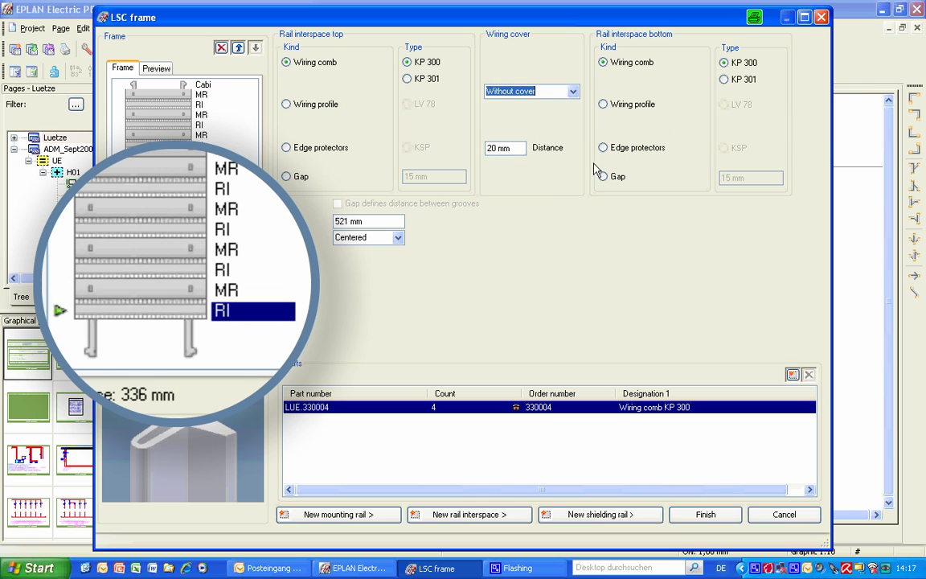
{"action": "left_click", "coordinate": [603, 176]}
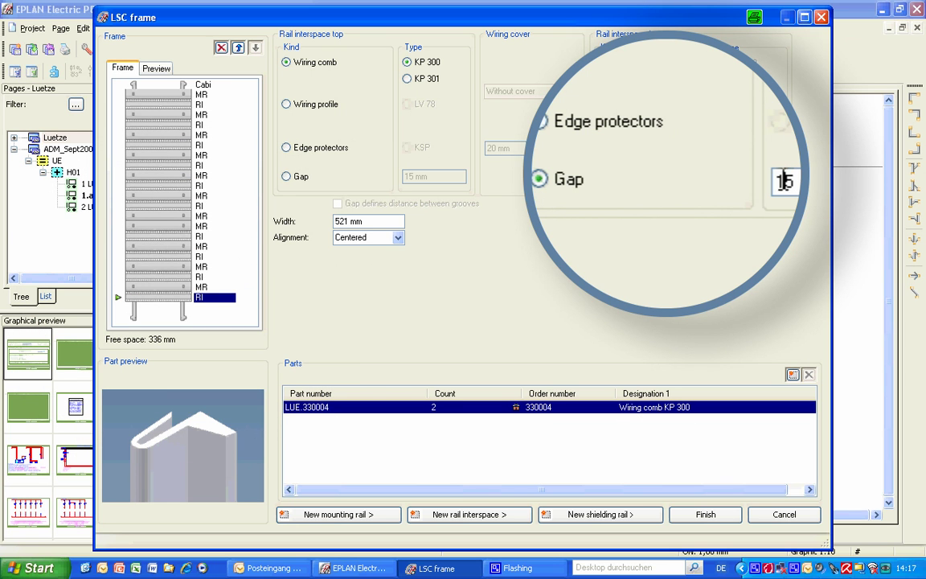
{"action": "key", "text": "BackSpace"}
{"action": "type", "text": "25"}
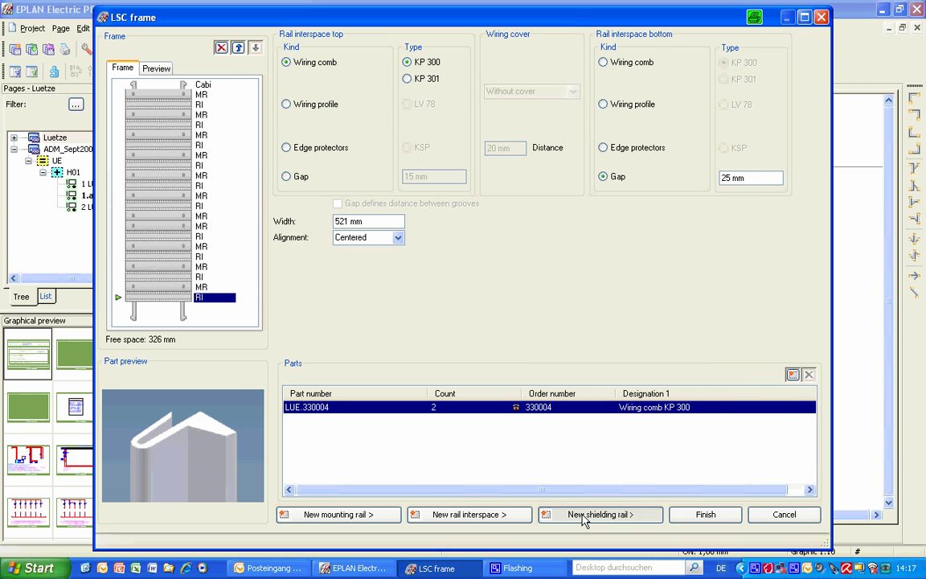
Add a front shielding rail below the lowest interspace and check the frame in its preview
{"action": "left_click", "coordinate": [584, 519]}
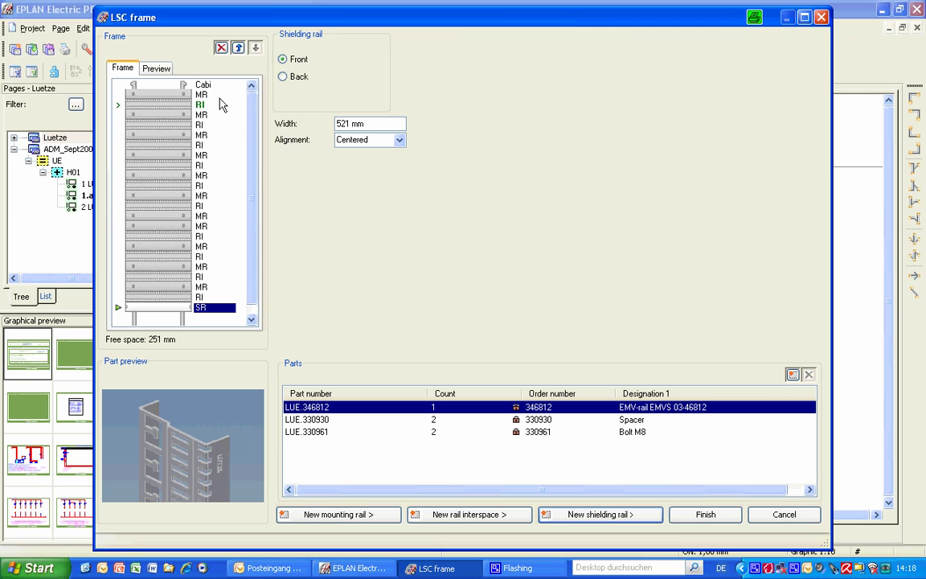
{"action": "left_click", "coordinate": [151, 44]}
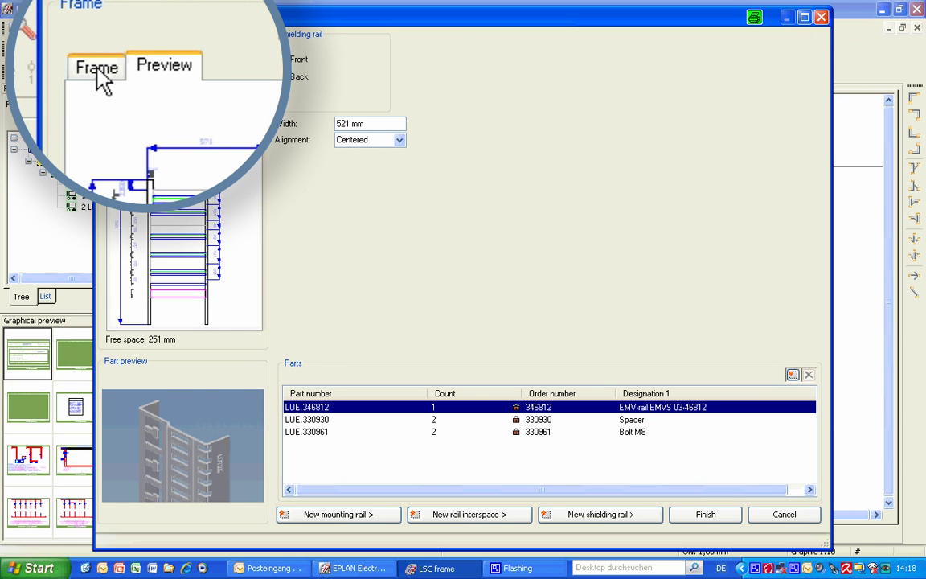
{"action": "left_click", "coordinate": [120, 69]}
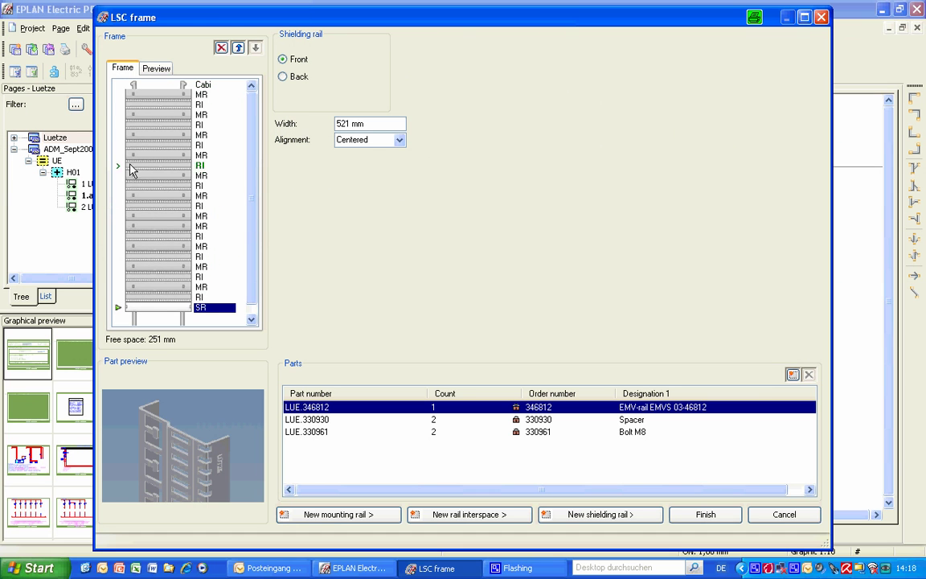
Insert another type SN mounting rail of height 80 with bracket type MB 46\80 next to the last mounting rail
{"action": "left_click", "coordinate": [198, 288]}
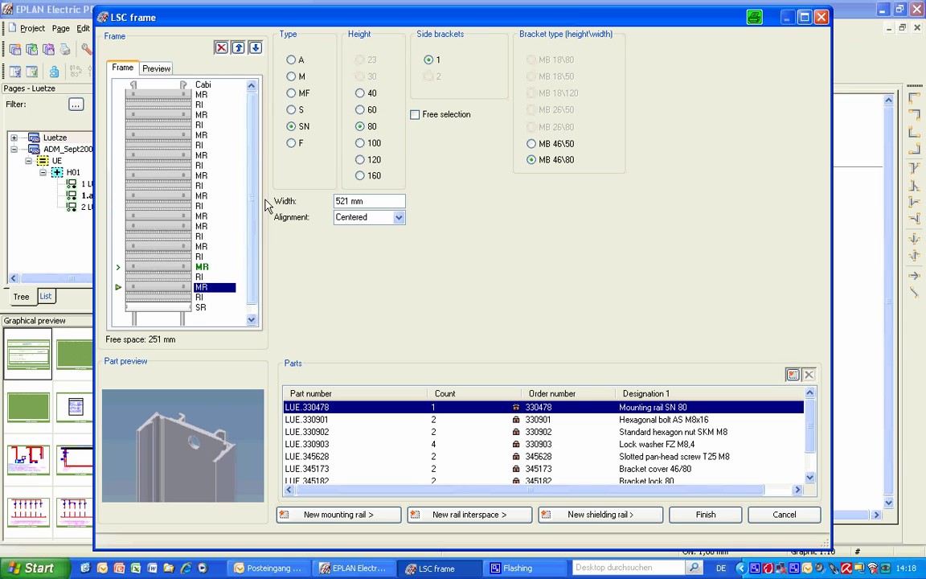
{"action": "left_click", "coordinate": [337, 519]}
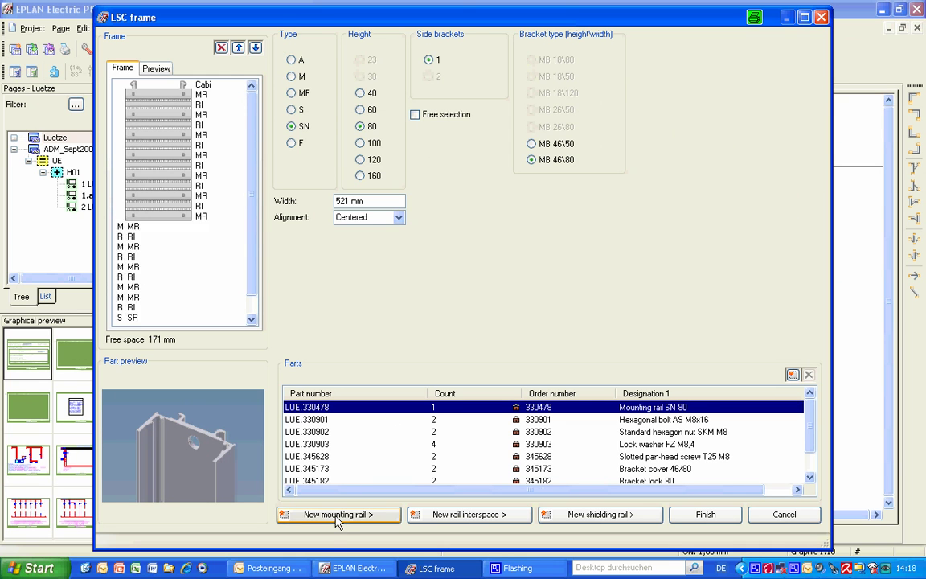
{"action": "left_click", "coordinate": [186, 288]}
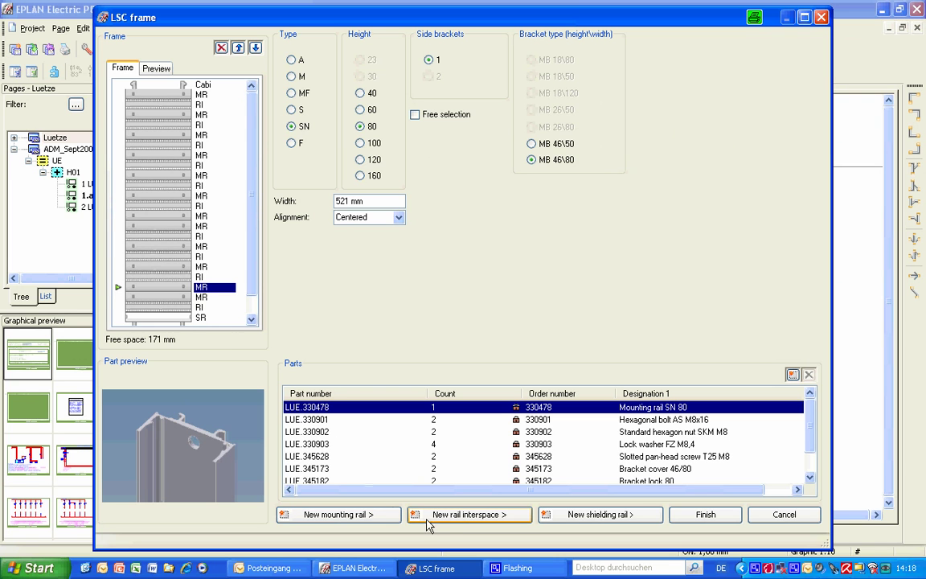
Insert an interspace with KP 300 wiring combs and cover KD50 between the two SN 80 rails, and finish the frame
{"action": "left_click", "coordinate": [463, 517]}
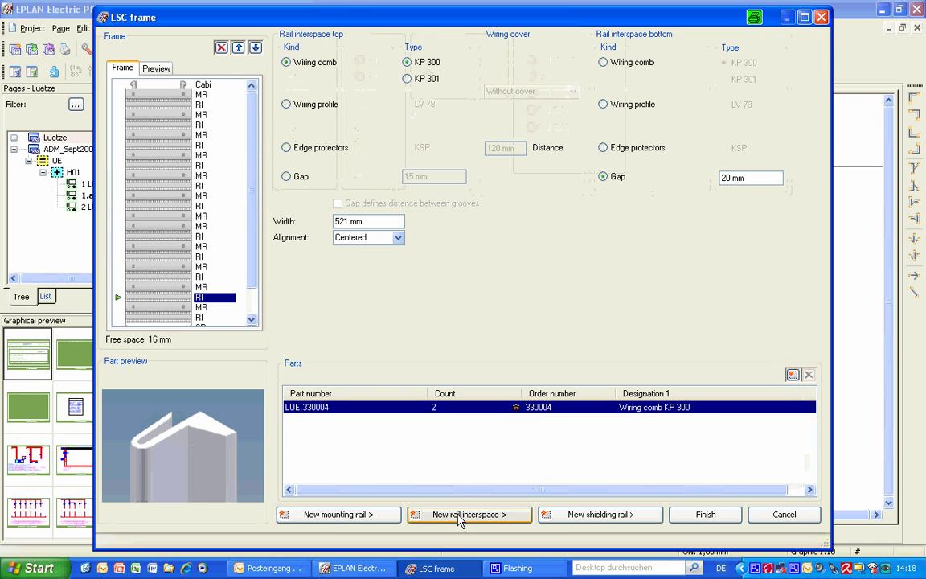
{"action": "left_click", "coordinate": [603, 63]}
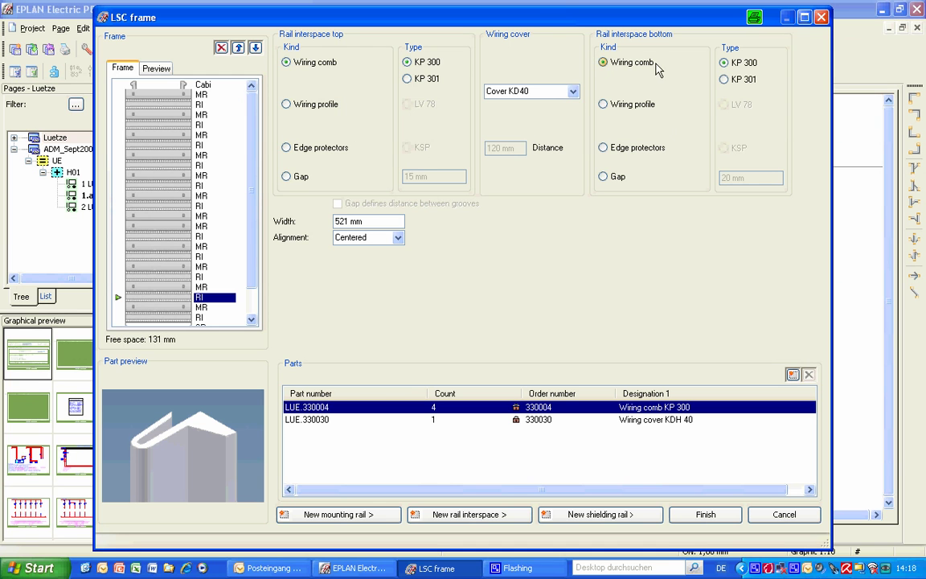
{"action": "left_click", "coordinate": [572, 92]}
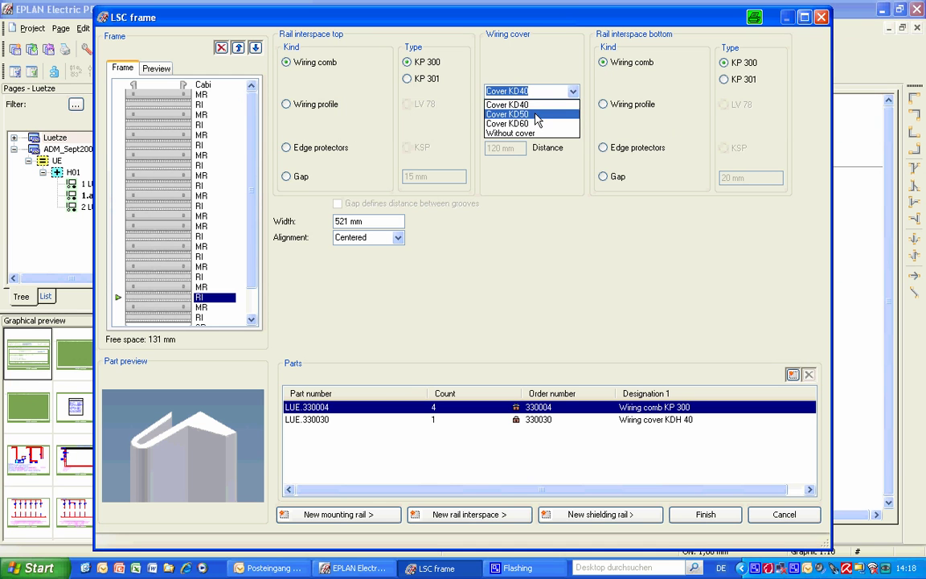
{"action": "left_click", "coordinate": [494, 101]}
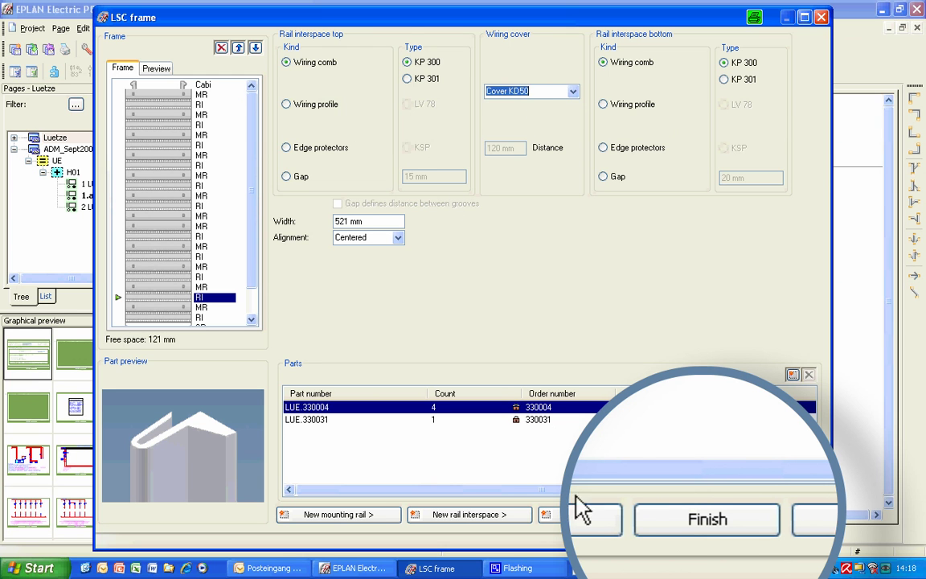
{"action": "left_click", "coordinate": [722, 526]}
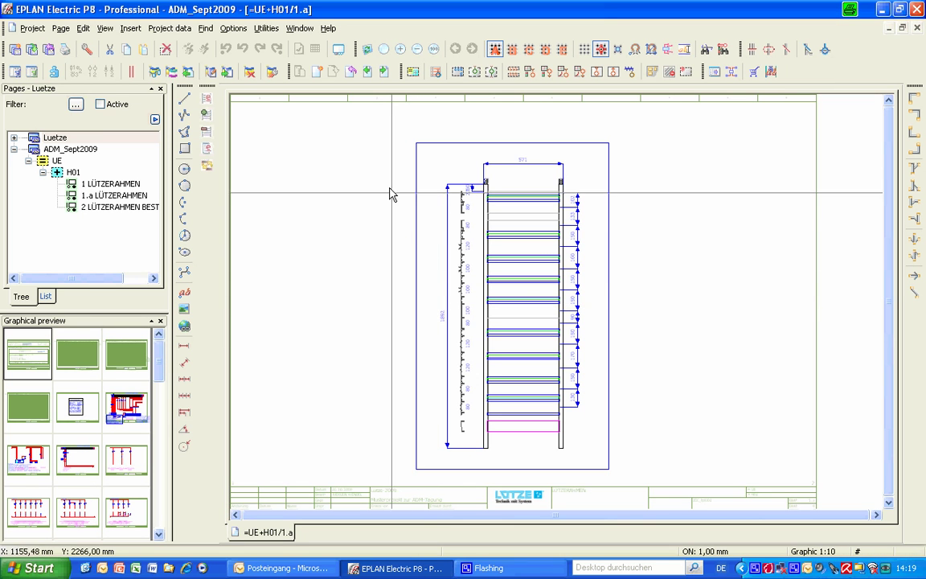
Examine the mounting rails, brackets and dimensions in the upper part of the frame drawing
{"action": "left_click", "coordinate": [233, 29]}
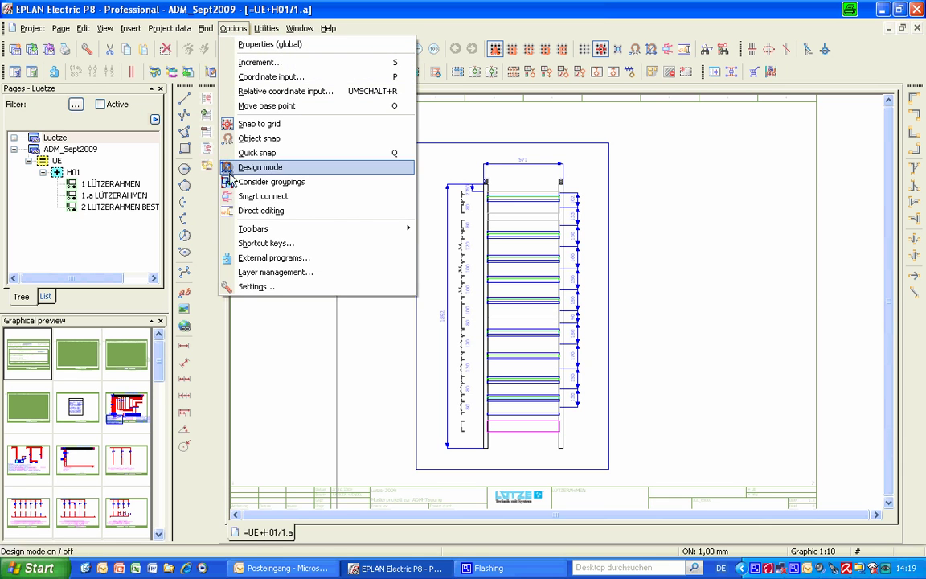
{"action": "left_click", "coordinate": [267, 288]}
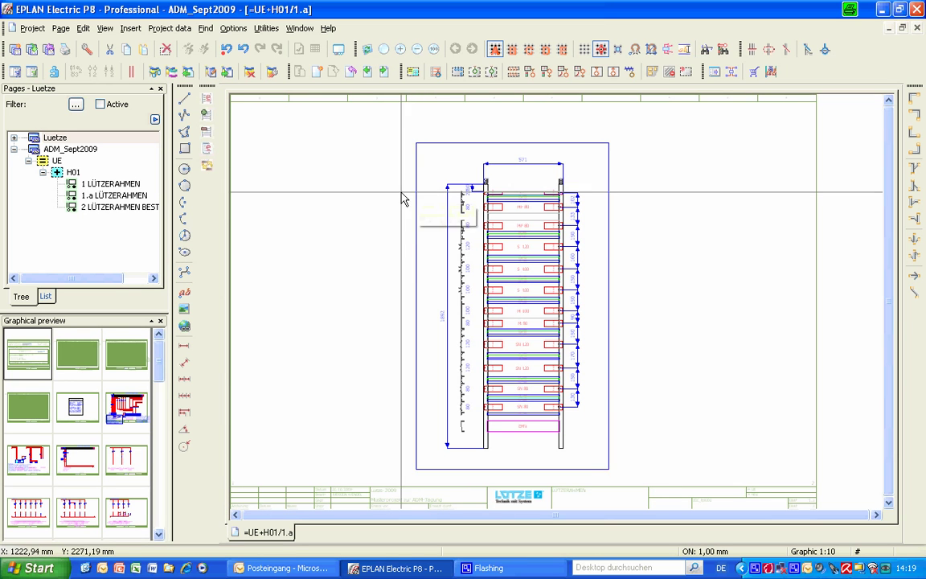
{"action": "scroll", "coordinate": [359, 258], "scroll_direction": "up", "scroll_amount": 3}
{"action": "scroll", "coordinate": [357, 254], "scroll_direction": "up", "scroll_amount": 2}
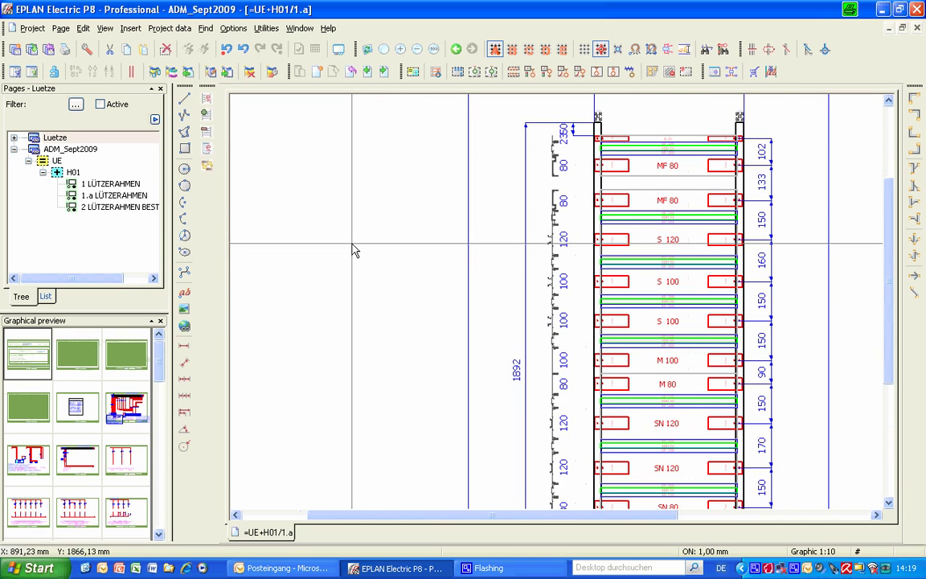
{"action": "scroll", "coordinate": [485, 361], "scroll_direction": "up", "scroll_amount": 1}
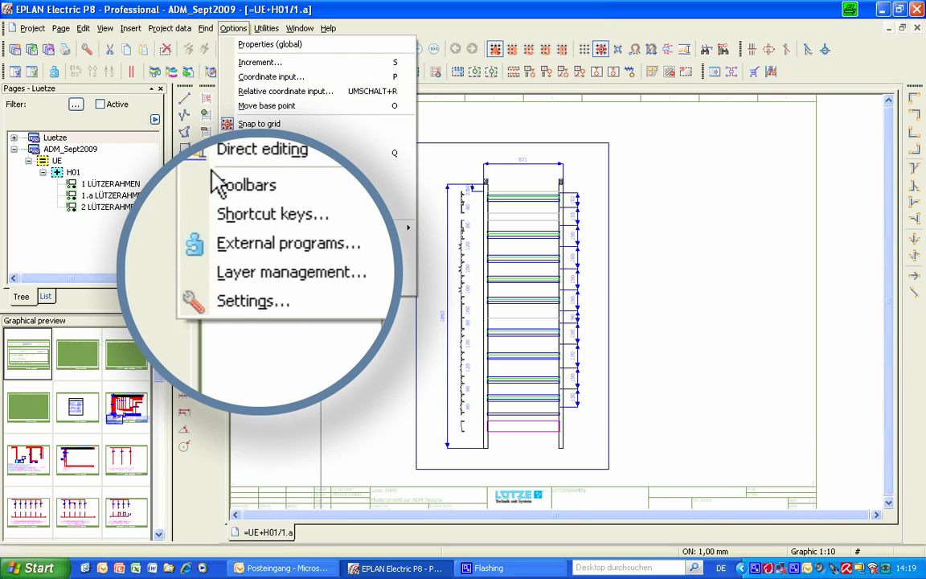
Make the LuetzeB layer visible in the project's layer management and apply the change
{"action": "left_click", "coordinate": [249, 265]}
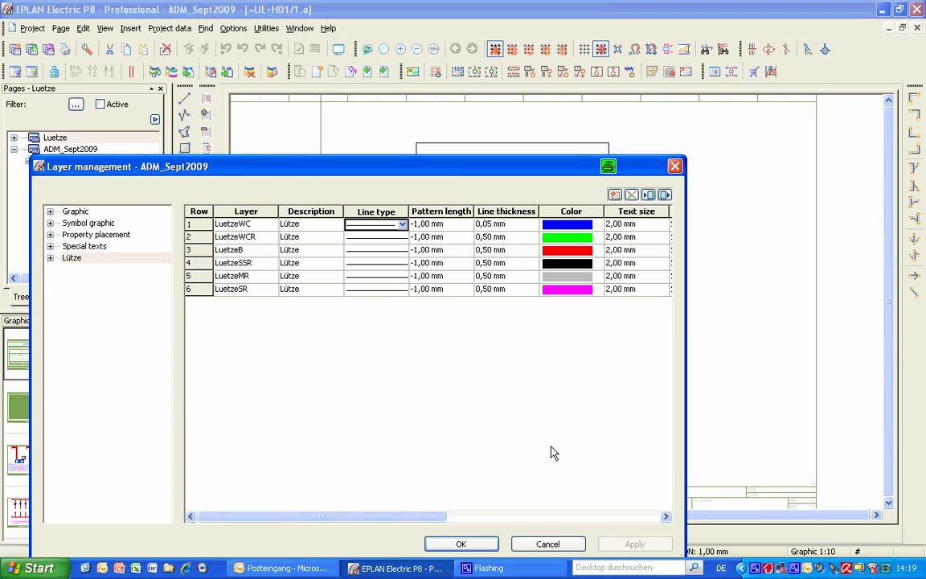
{"action": "left_click", "coordinate": [663, 515]}
{"action": "left_click", "coordinate": [662, 515]}
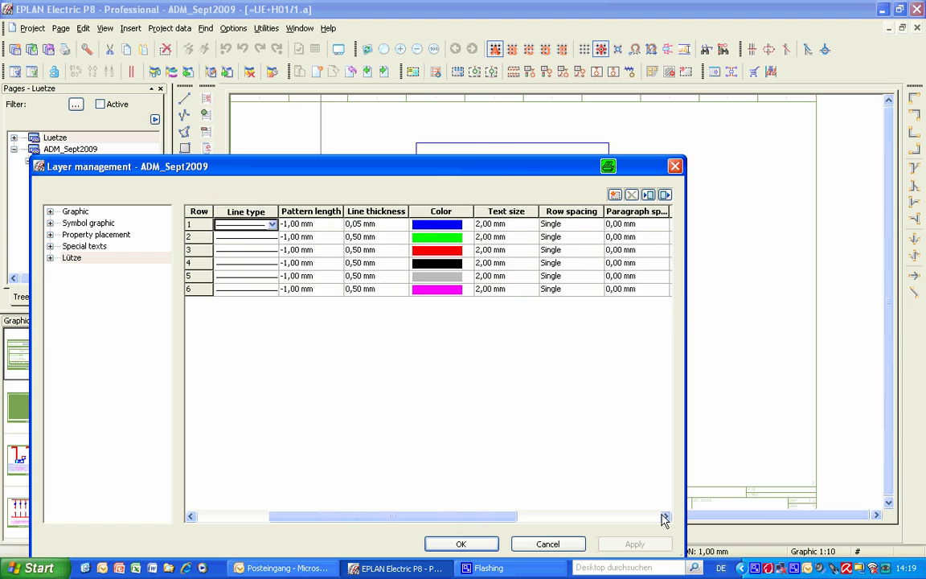
{"action": "left_click", "coordinate": [663, 515]}
{"action": "left_click", "coordinate": [663, 515]}
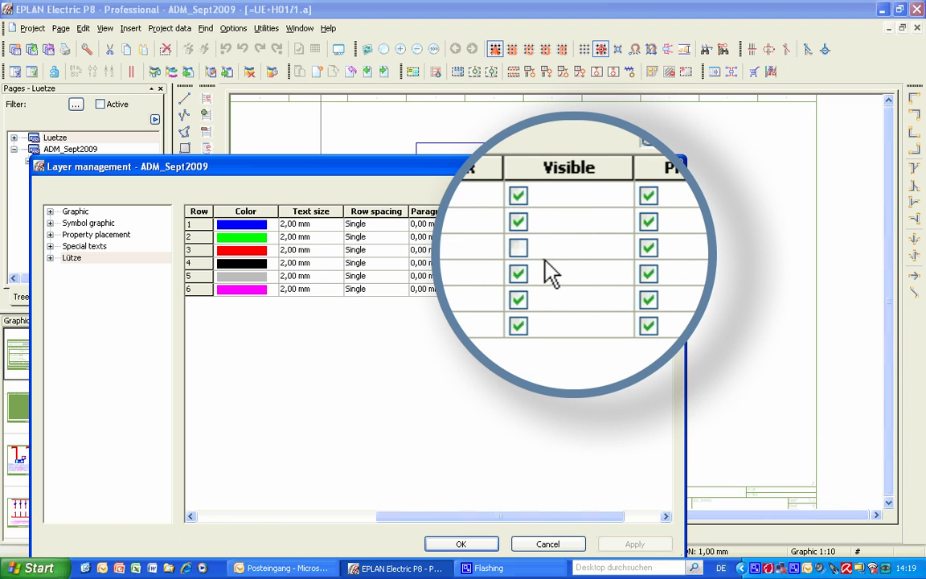
{"action": "left_click", "coordinate": [518, 249]}
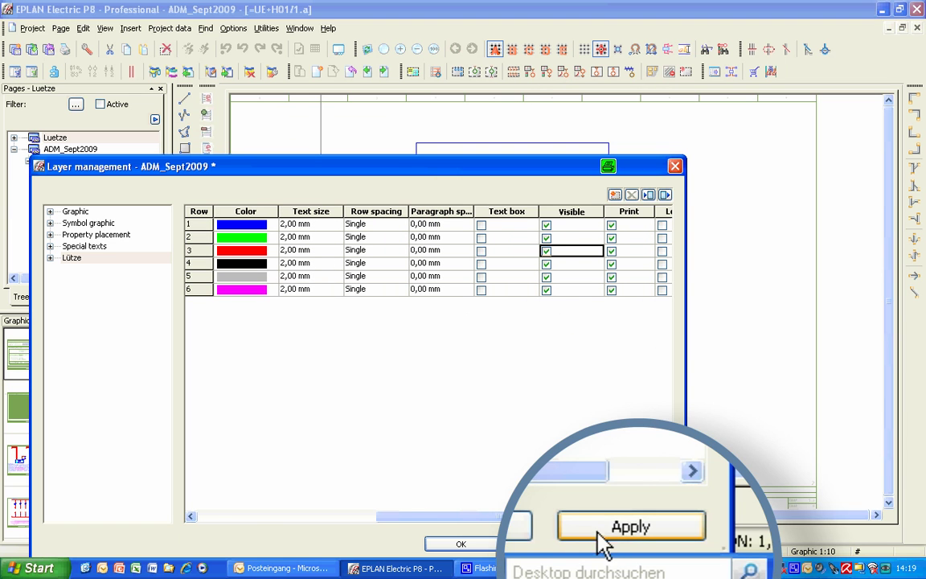
{"action": "left_click", "coordinate": [452, 544]}
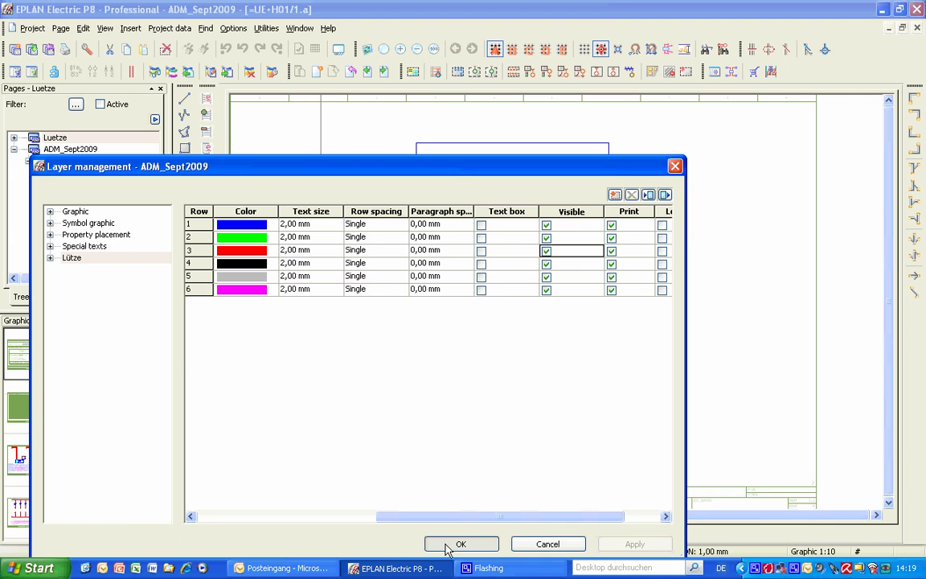
Export the frame's bill of materials to the file bom.xls on the desktop
{"action": "scroll", "coordinate": [707, 295], "scroll_direction": "up", "scroll_amount": 2}
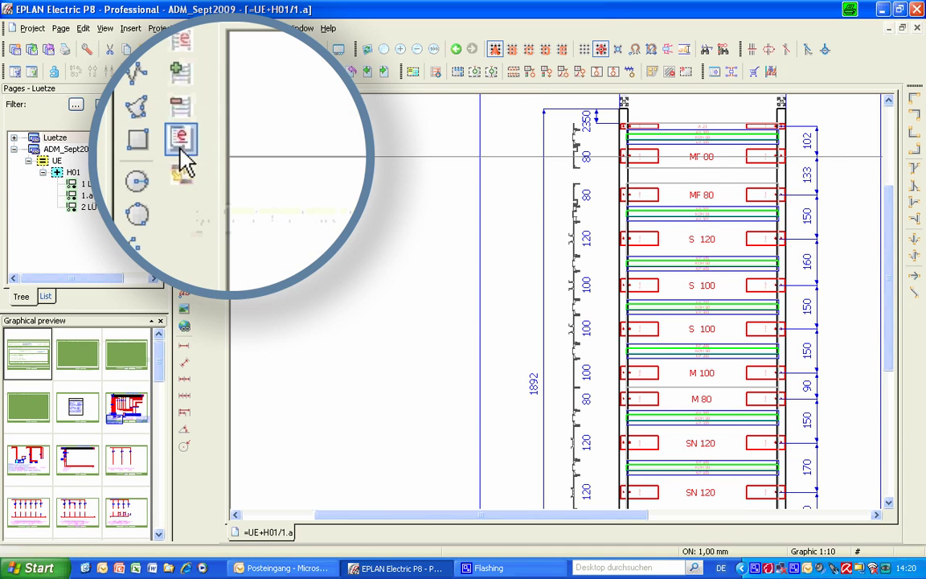
{"action": "left_click", "coordinate": [208, 153]}
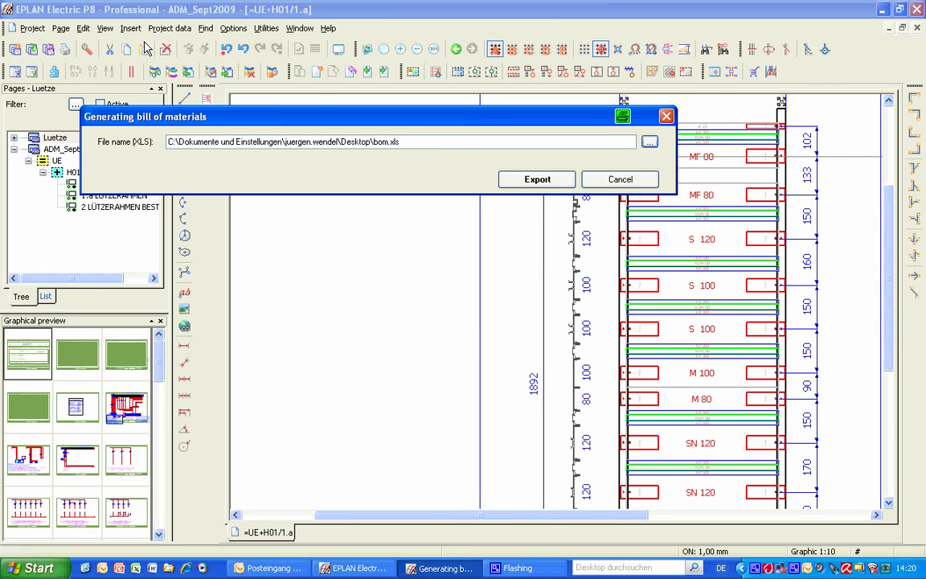
{"action": "left_click", "coordinate": [534, 177]}
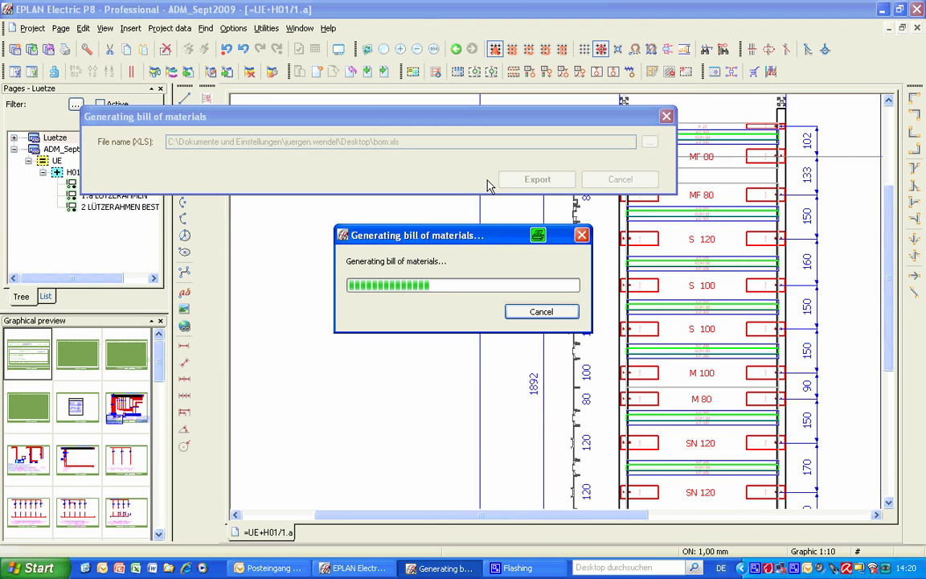